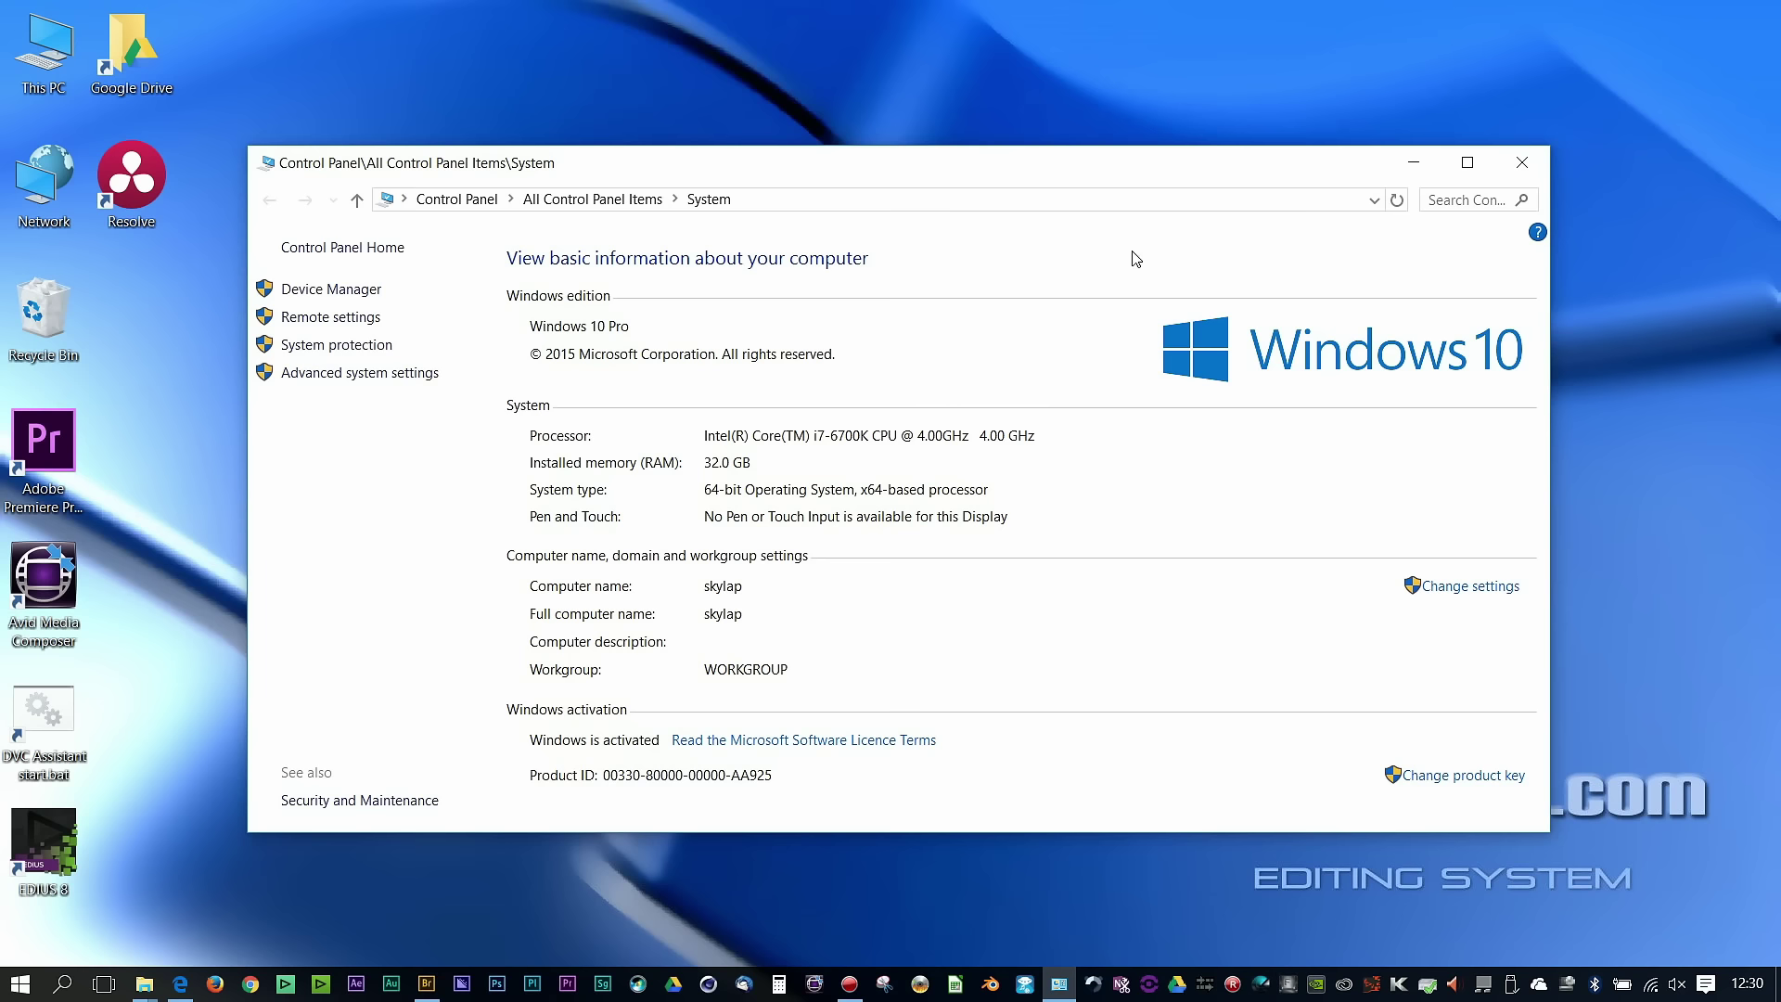
- Close the Control Panel System window so the desktop shortcuts are visible
{"action": "left_click", "coordinate": [1521, 164]}
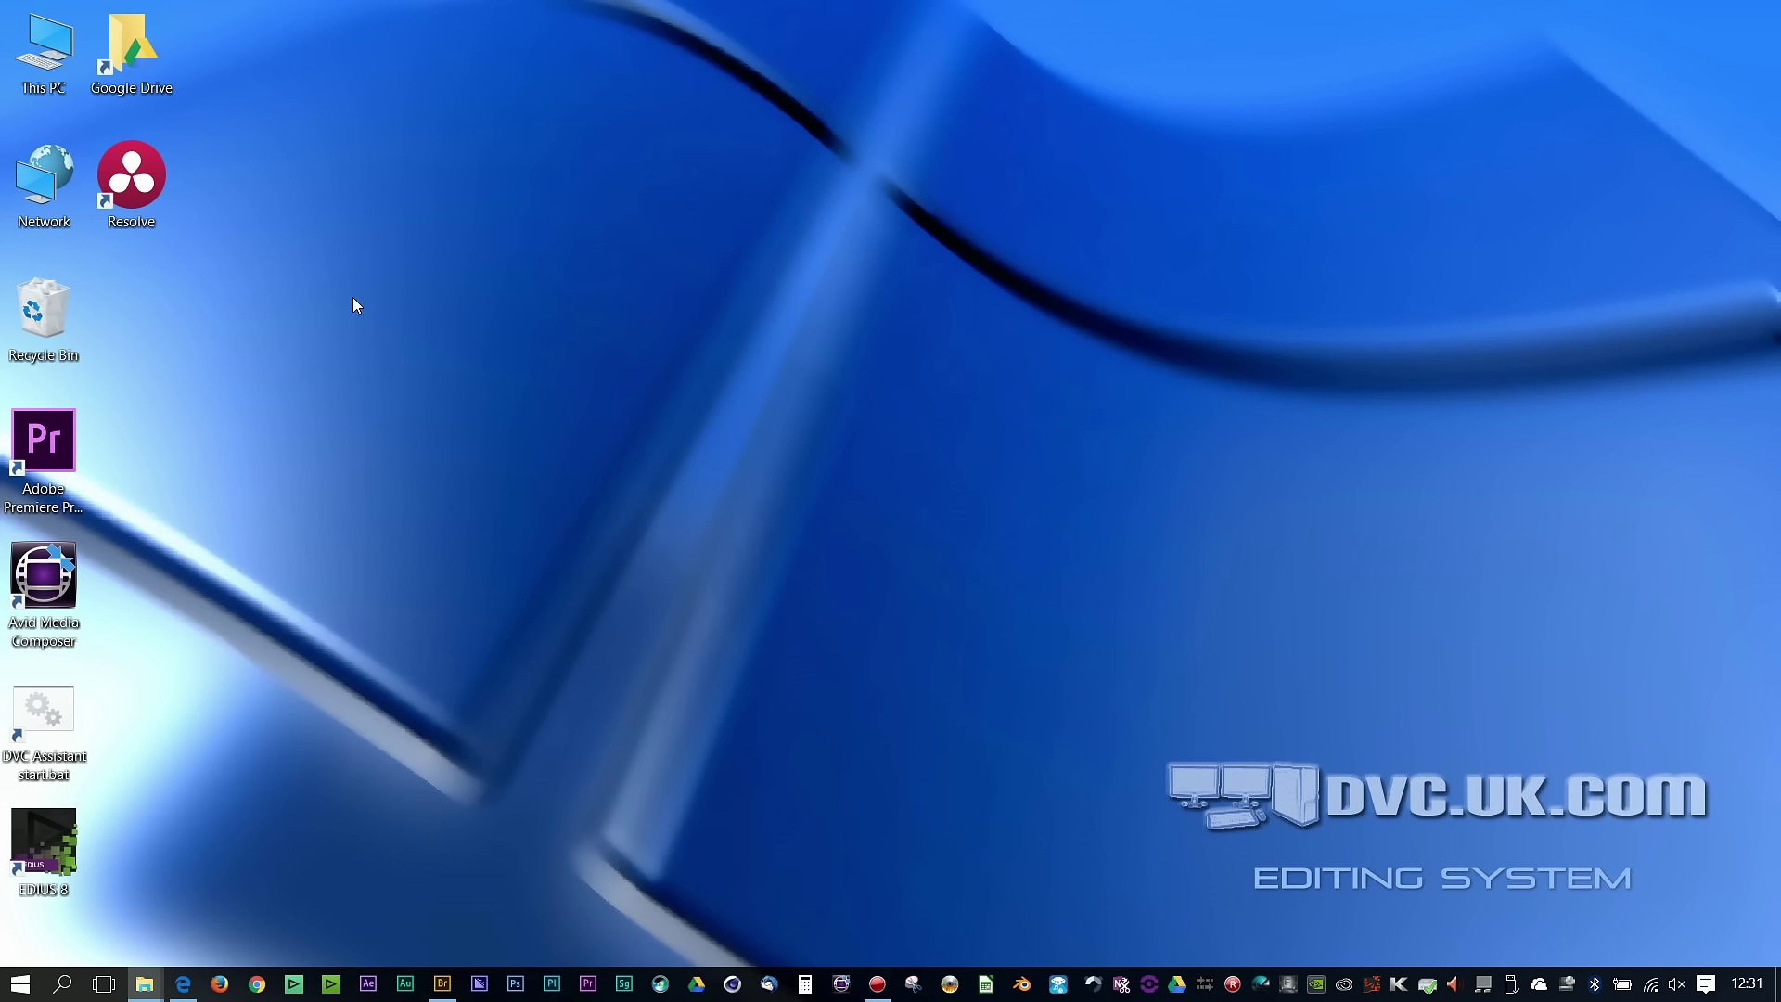
- Launch Resolve, then create and open a new empty project named 'training'
{"action": "double_click", "coordinate": [147, 180]}
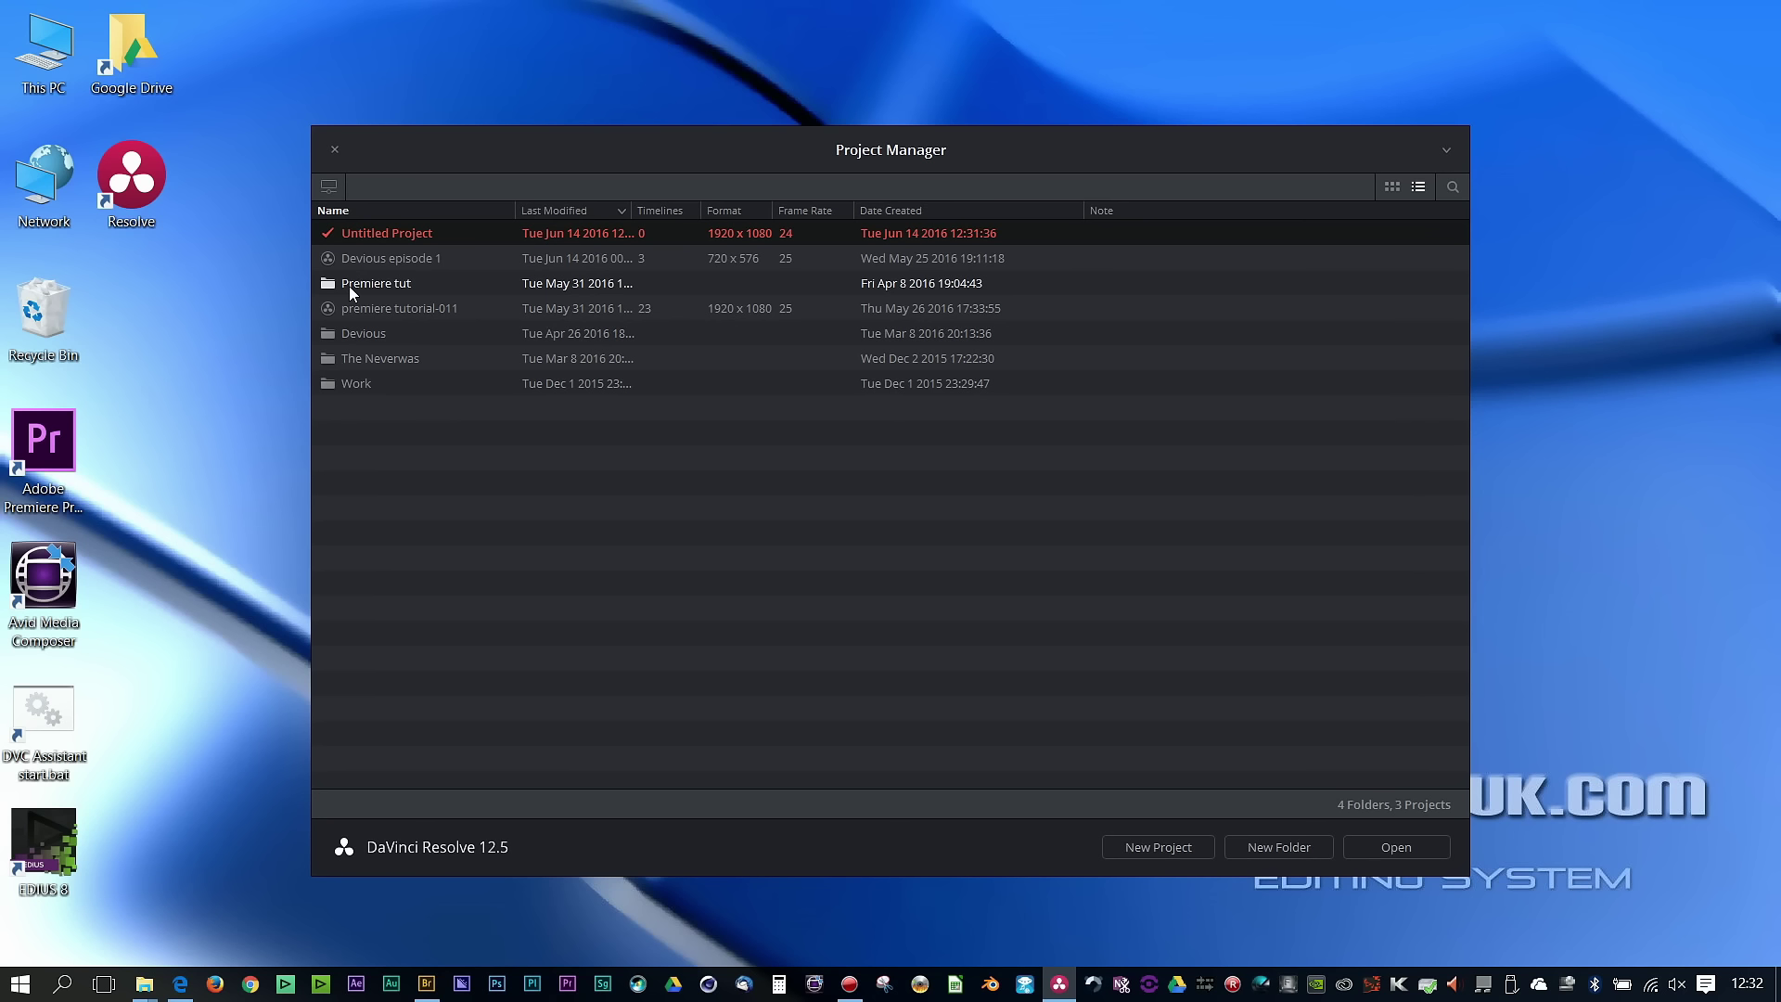
{"action": "left_click", "coordinate": [1140, 852]}
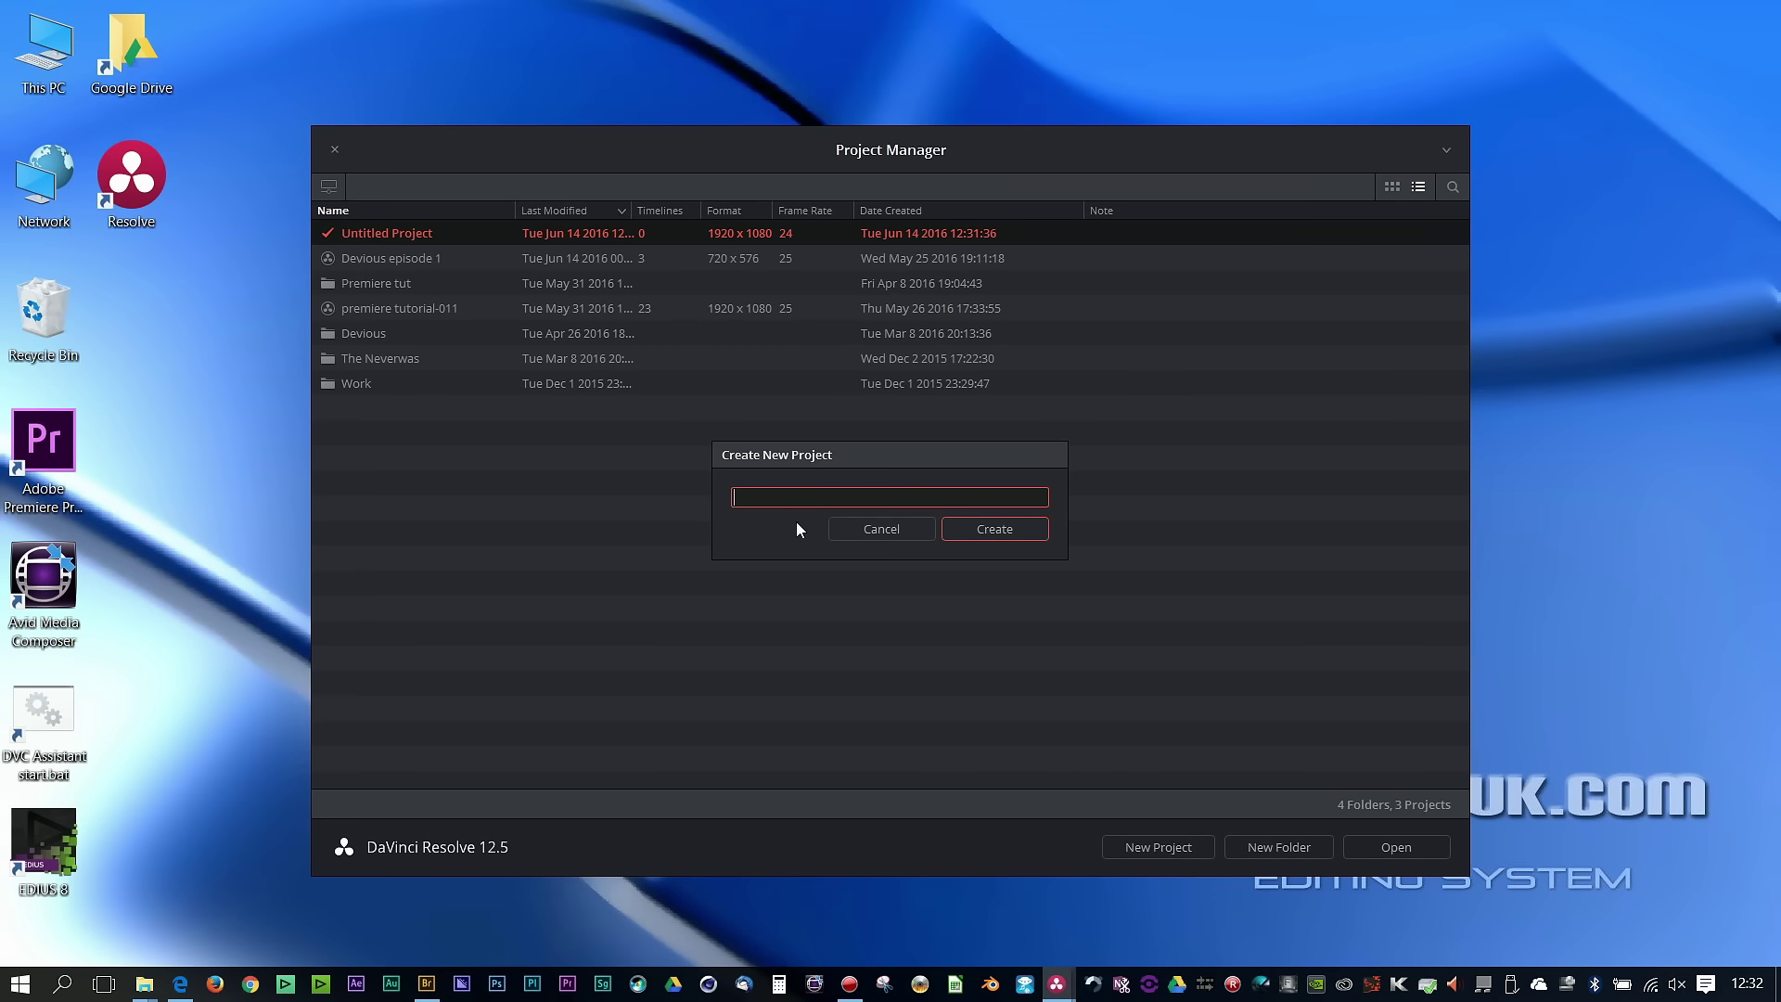
{"action": "type", "text": "training"}
{"action": "left_click", "coordinate": [982, 527]}
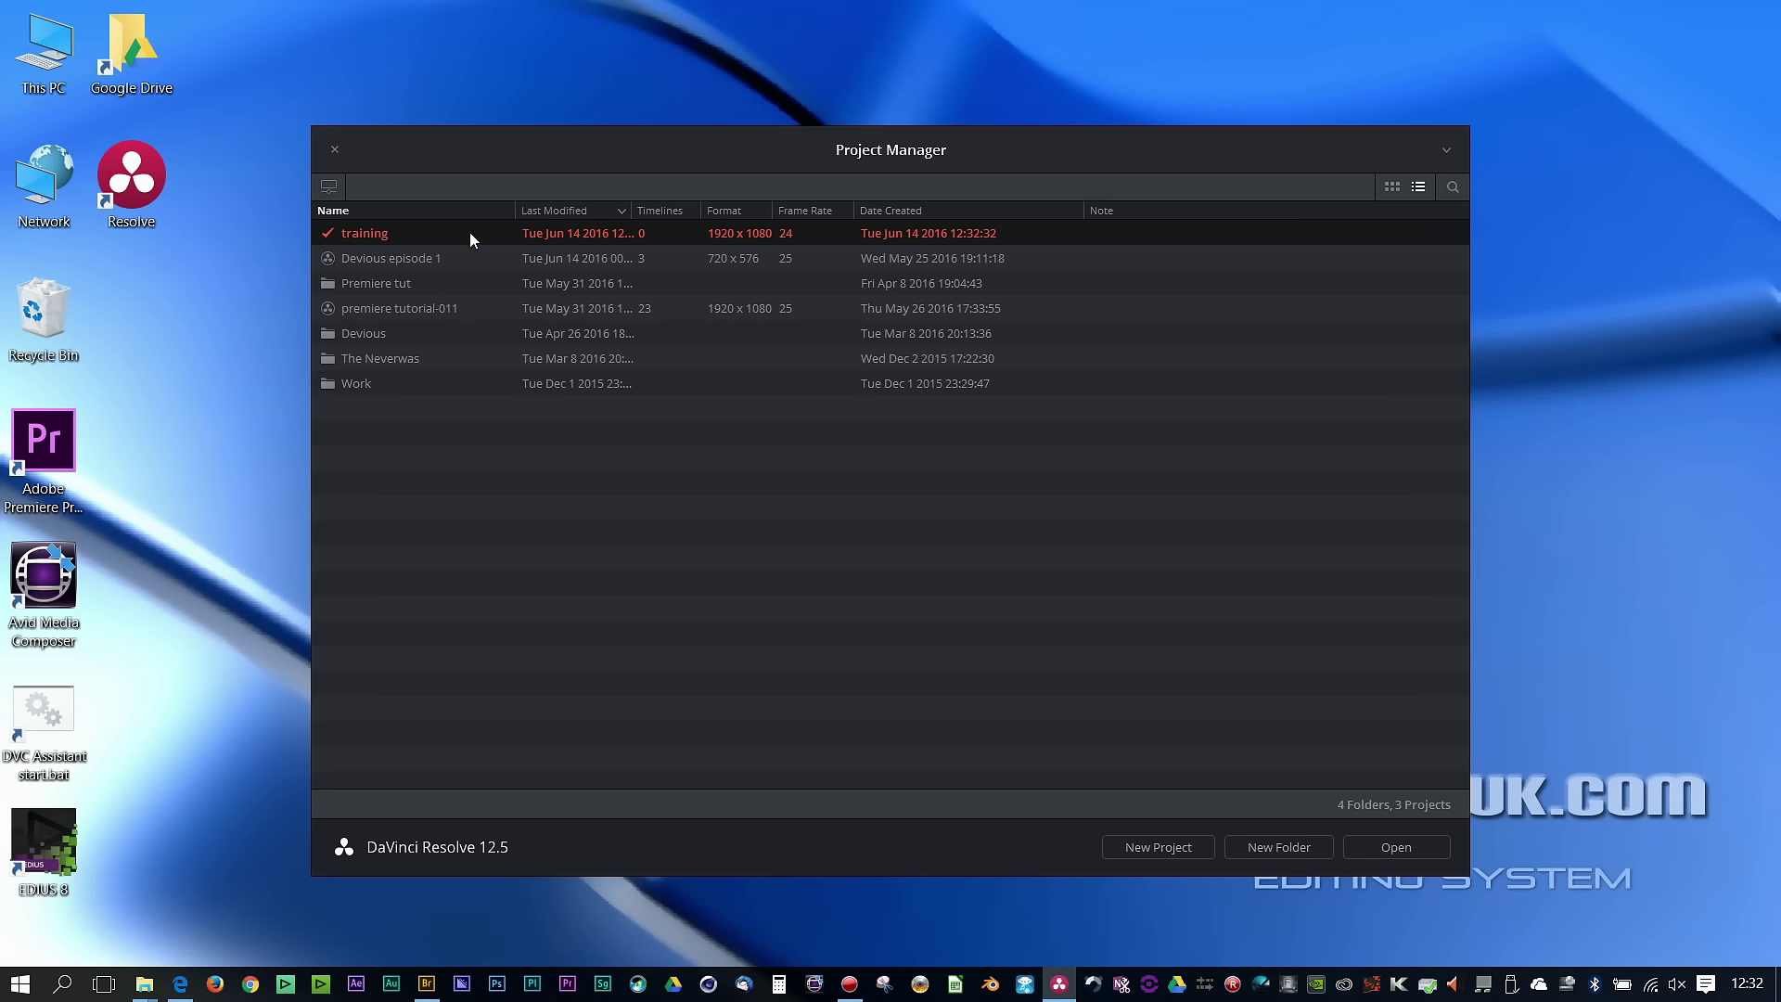
{"action": "left_click", "coordinate": [1383, 848]}
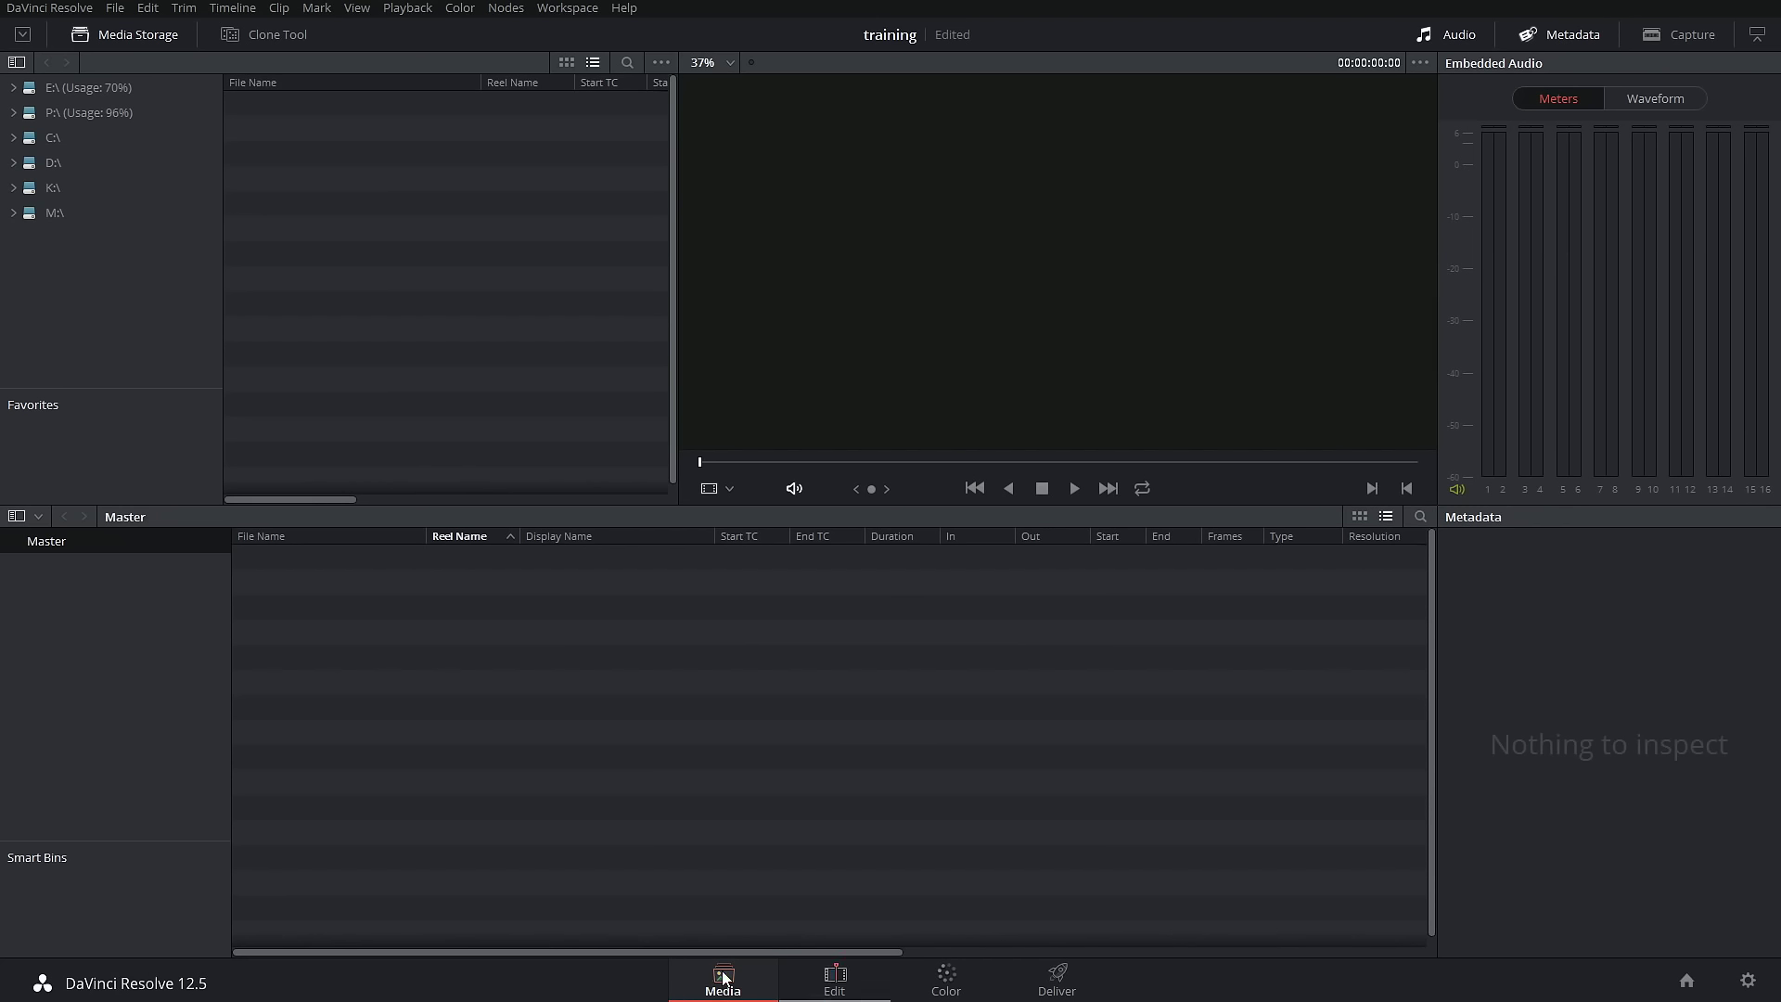
- Move from the Media page to the empty Edit page of the training project
{"action": "left_click", "coordinate": [839, 974]}
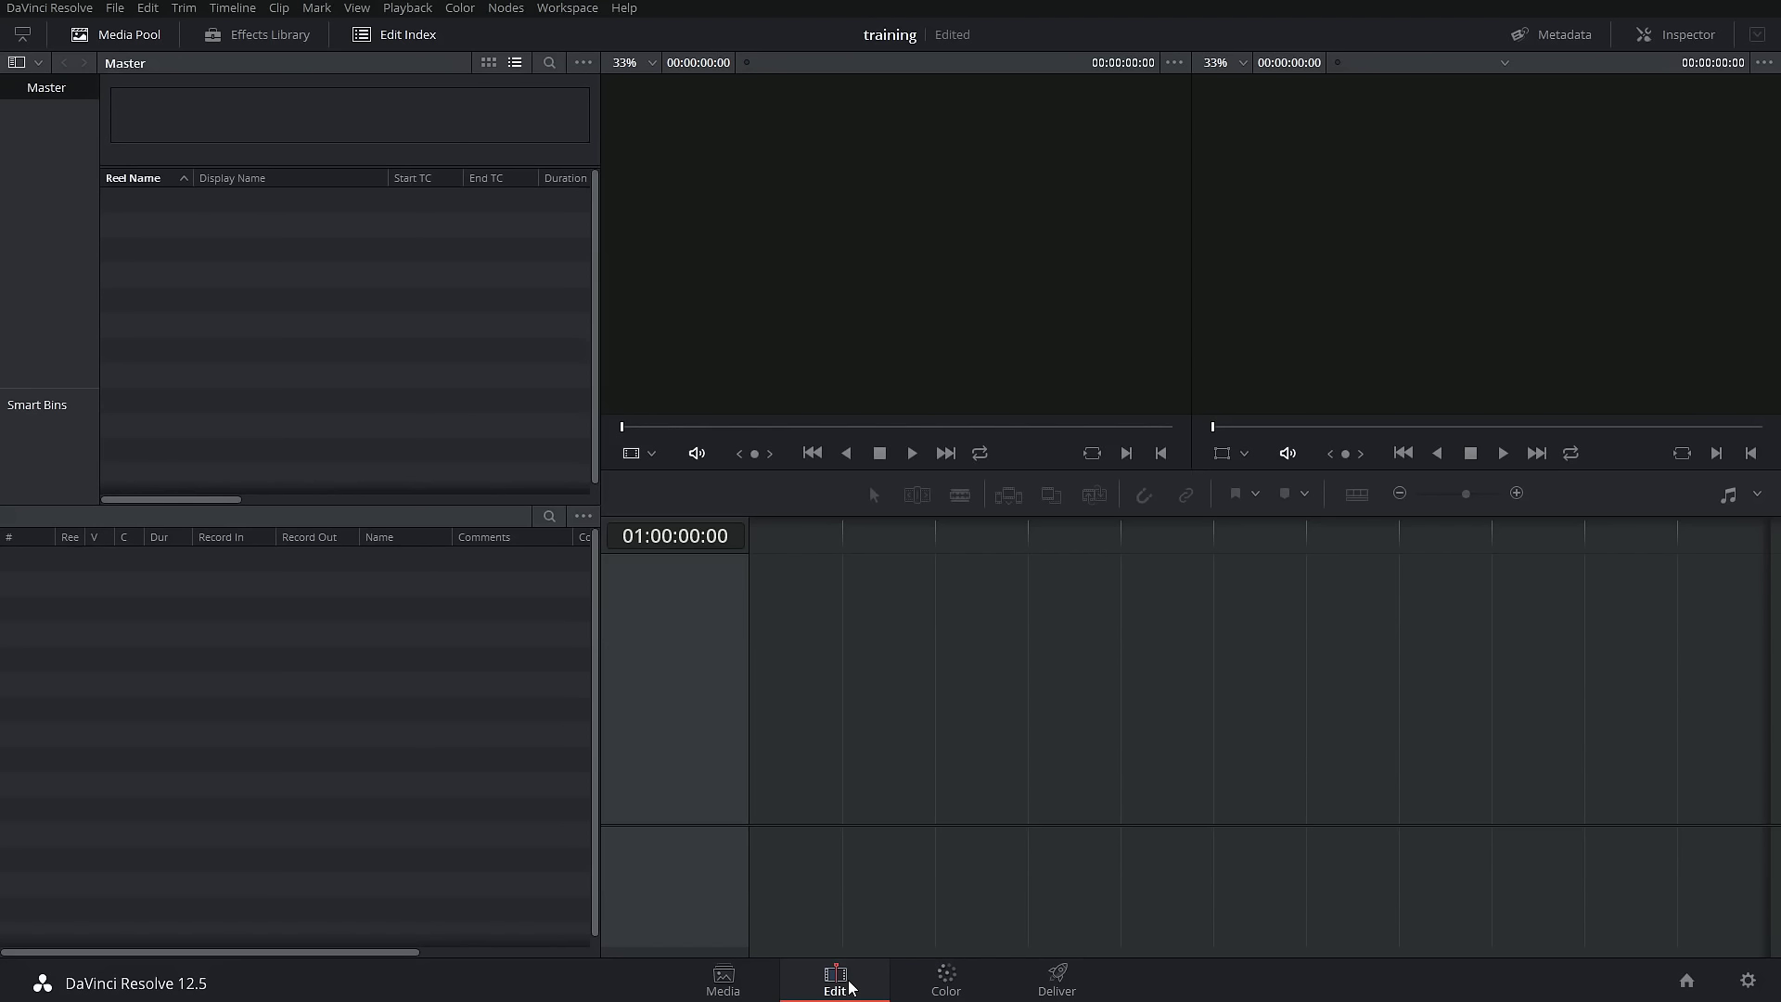
- Look at the Color page, then open the Deliver page with AVI 1920 x 1080 HD render settings
{"action": "left_click", "coordinate": [947, 990]}
{"action": "left_click", "coordinate": [834, 981]}
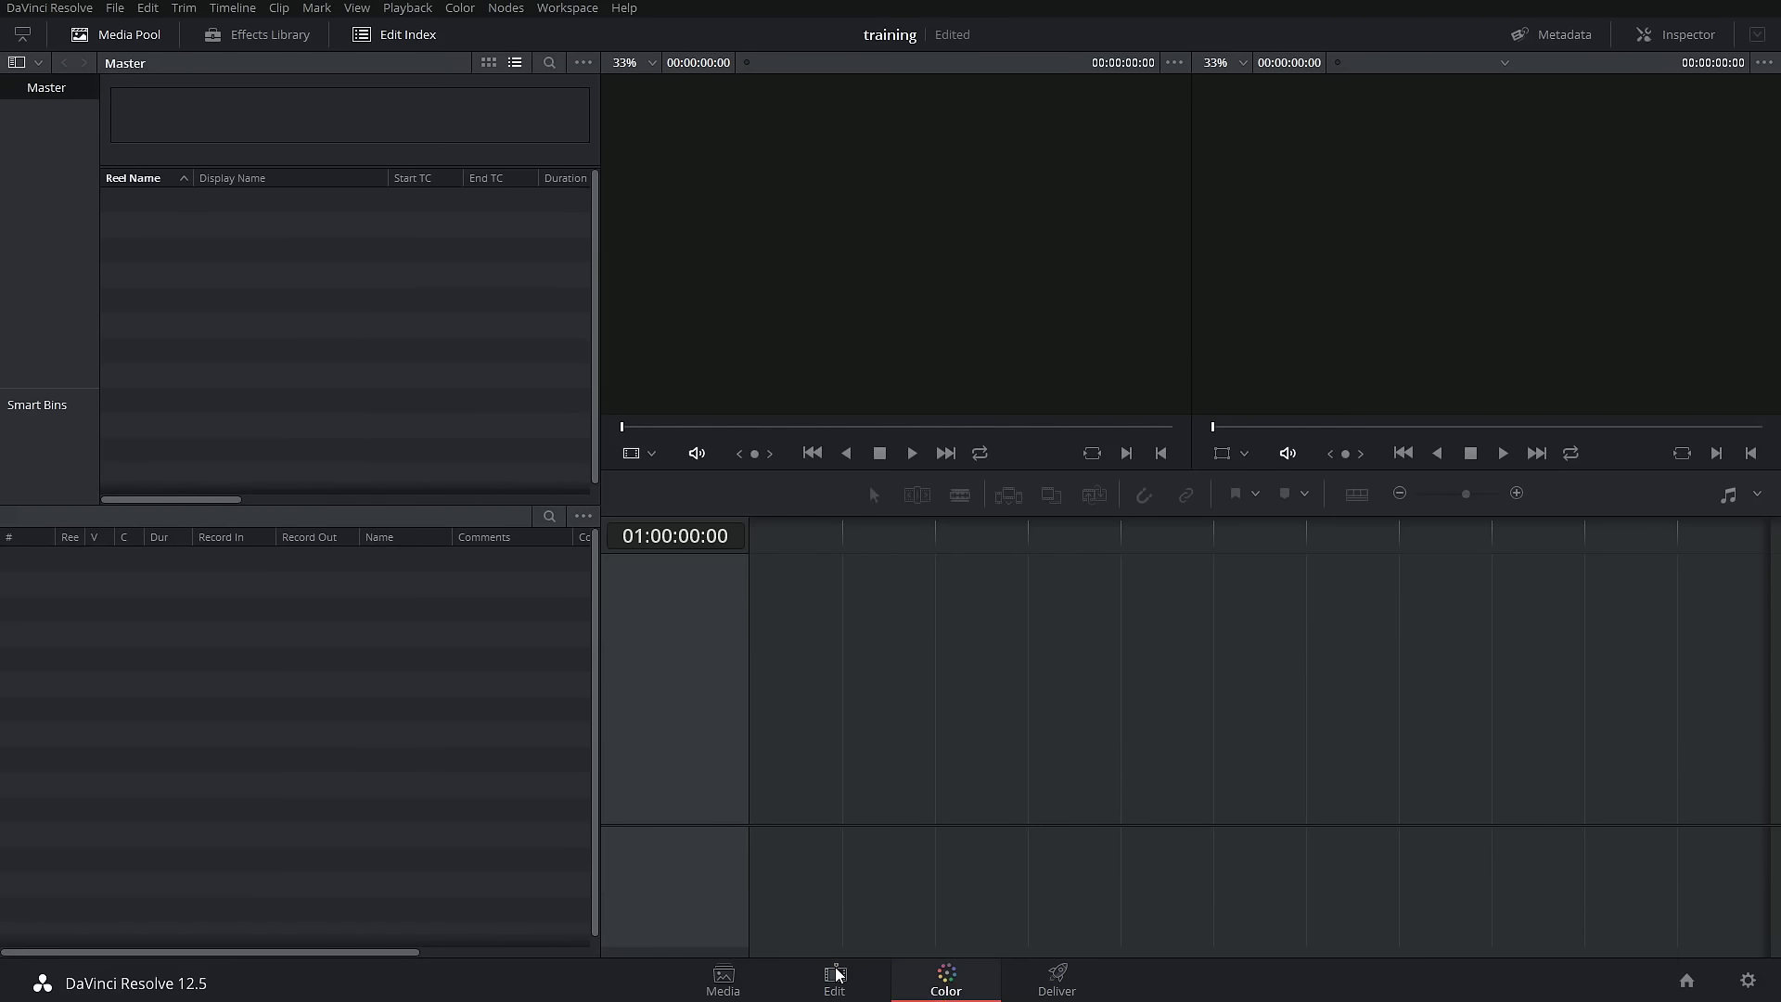
{"action": "left_click", "coordinate": [926, 979]}
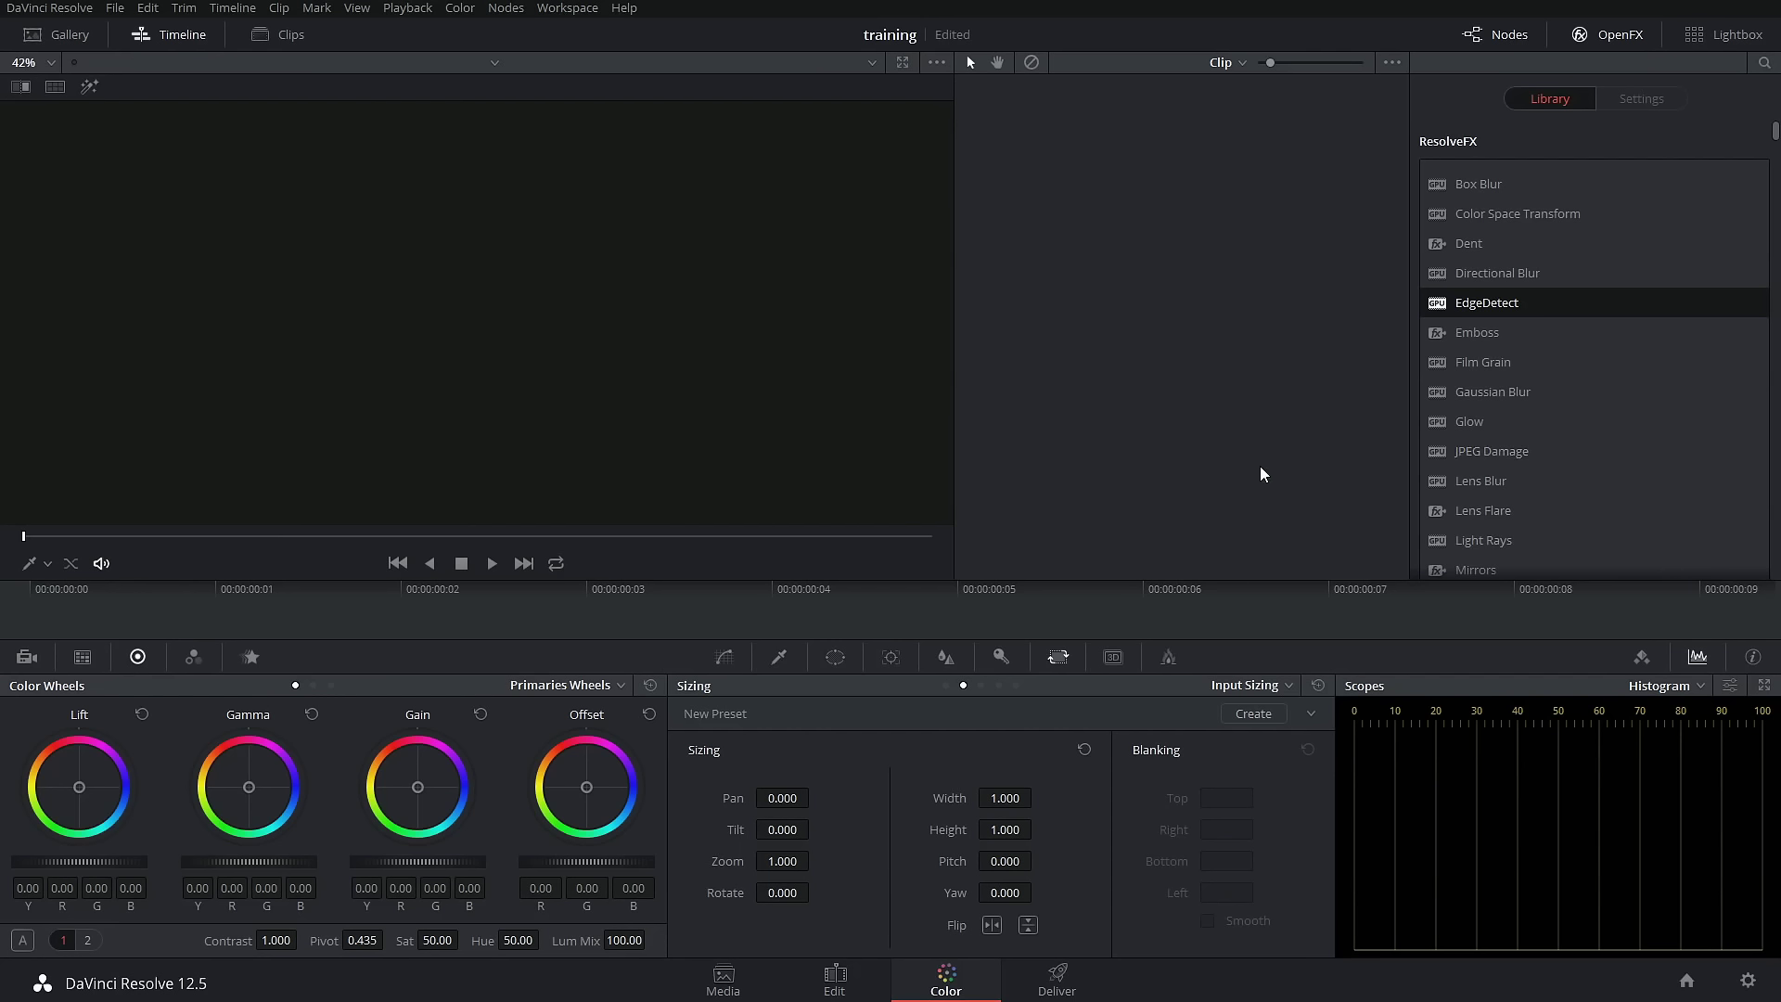
{"action": "left_click", "coordinate": [1057, 988]}
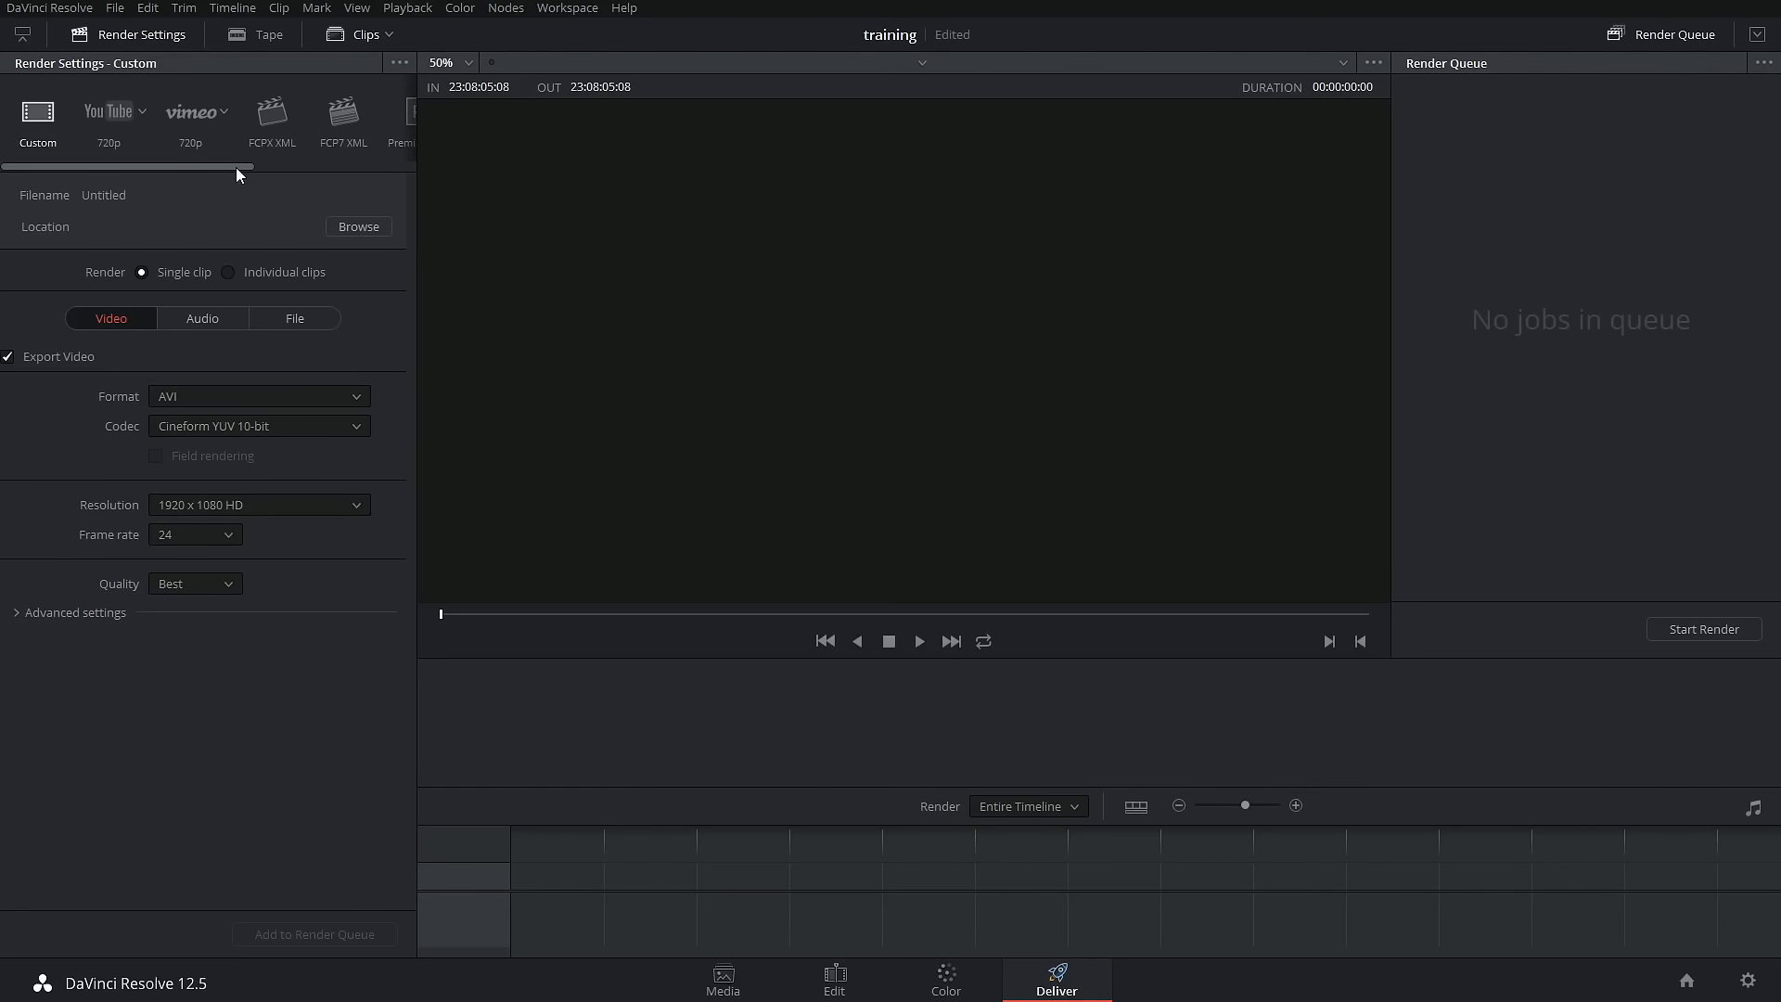
- Scroll back and forth through the Deliver page render preset bar
{"action": "left_click_drag", "start_coordinate": [235, 169], "coordinate": [361, 172]}
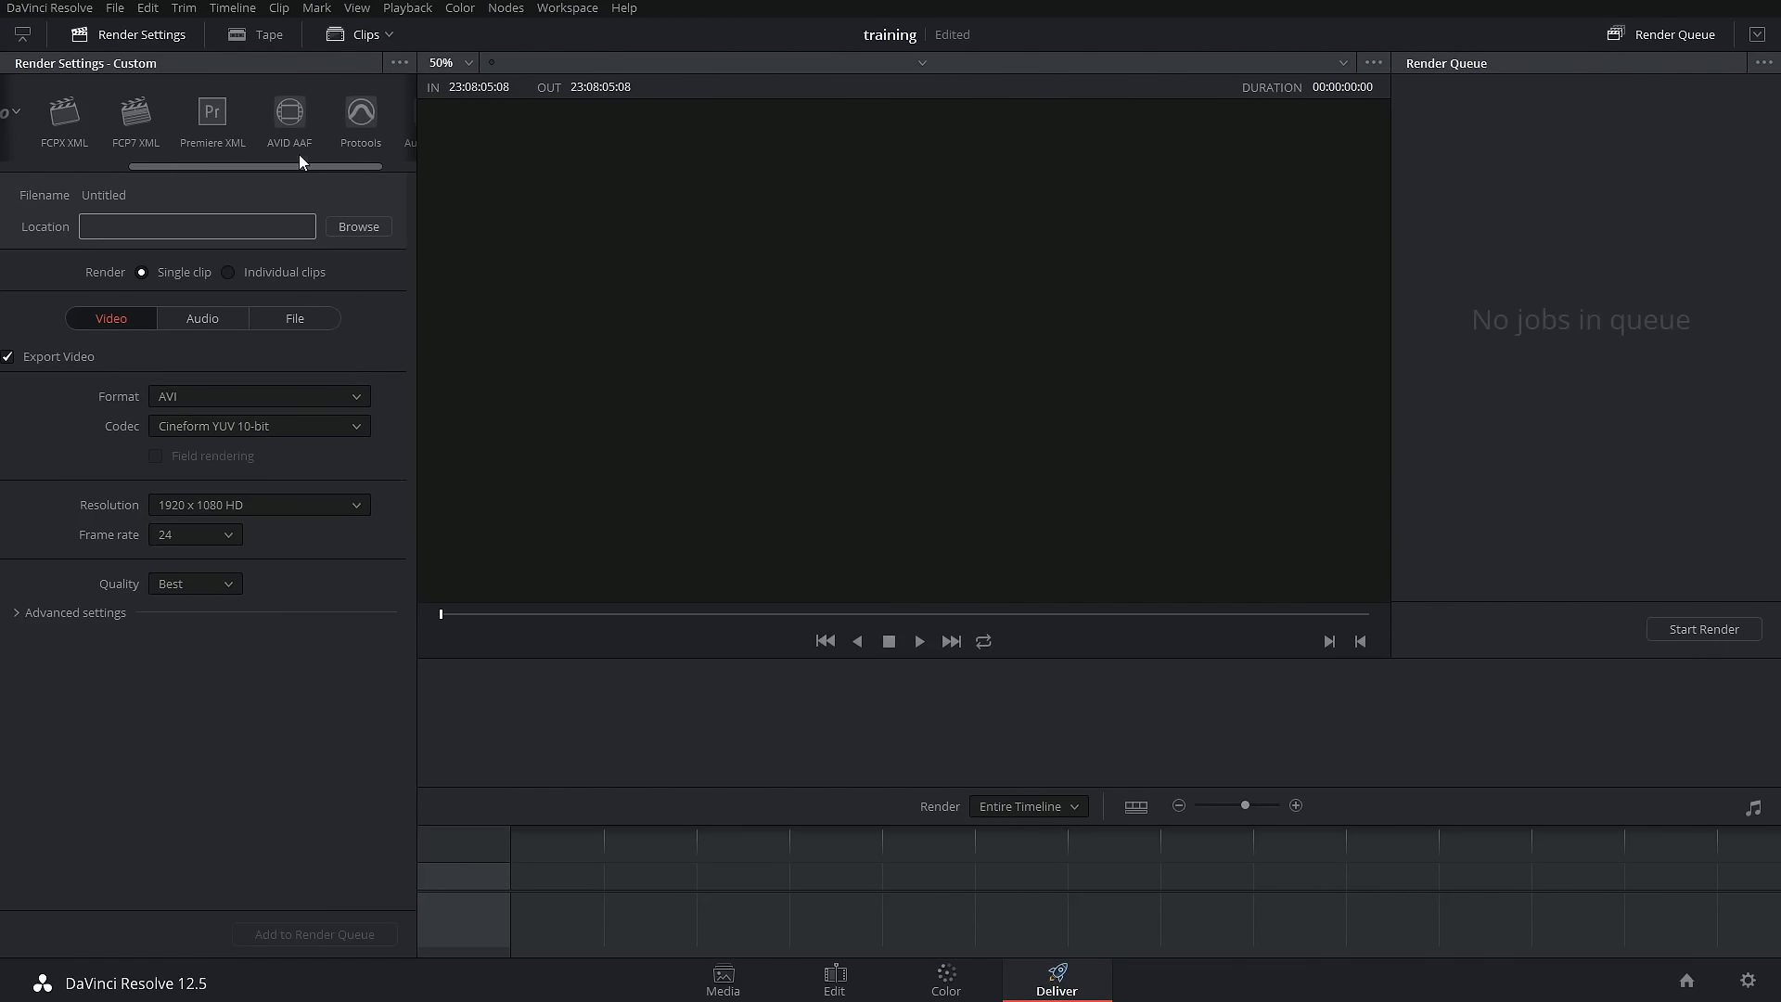
{"action": "mouse_move", "coordinate": [291, 167]}
{"action": "left_mouse_down"}
{"action": "mouse_move", "coordinate": [375, 168]}
{"action": "mouse_move", "coordinate": [270, 168]}
{"action": "left_mouse_up"}
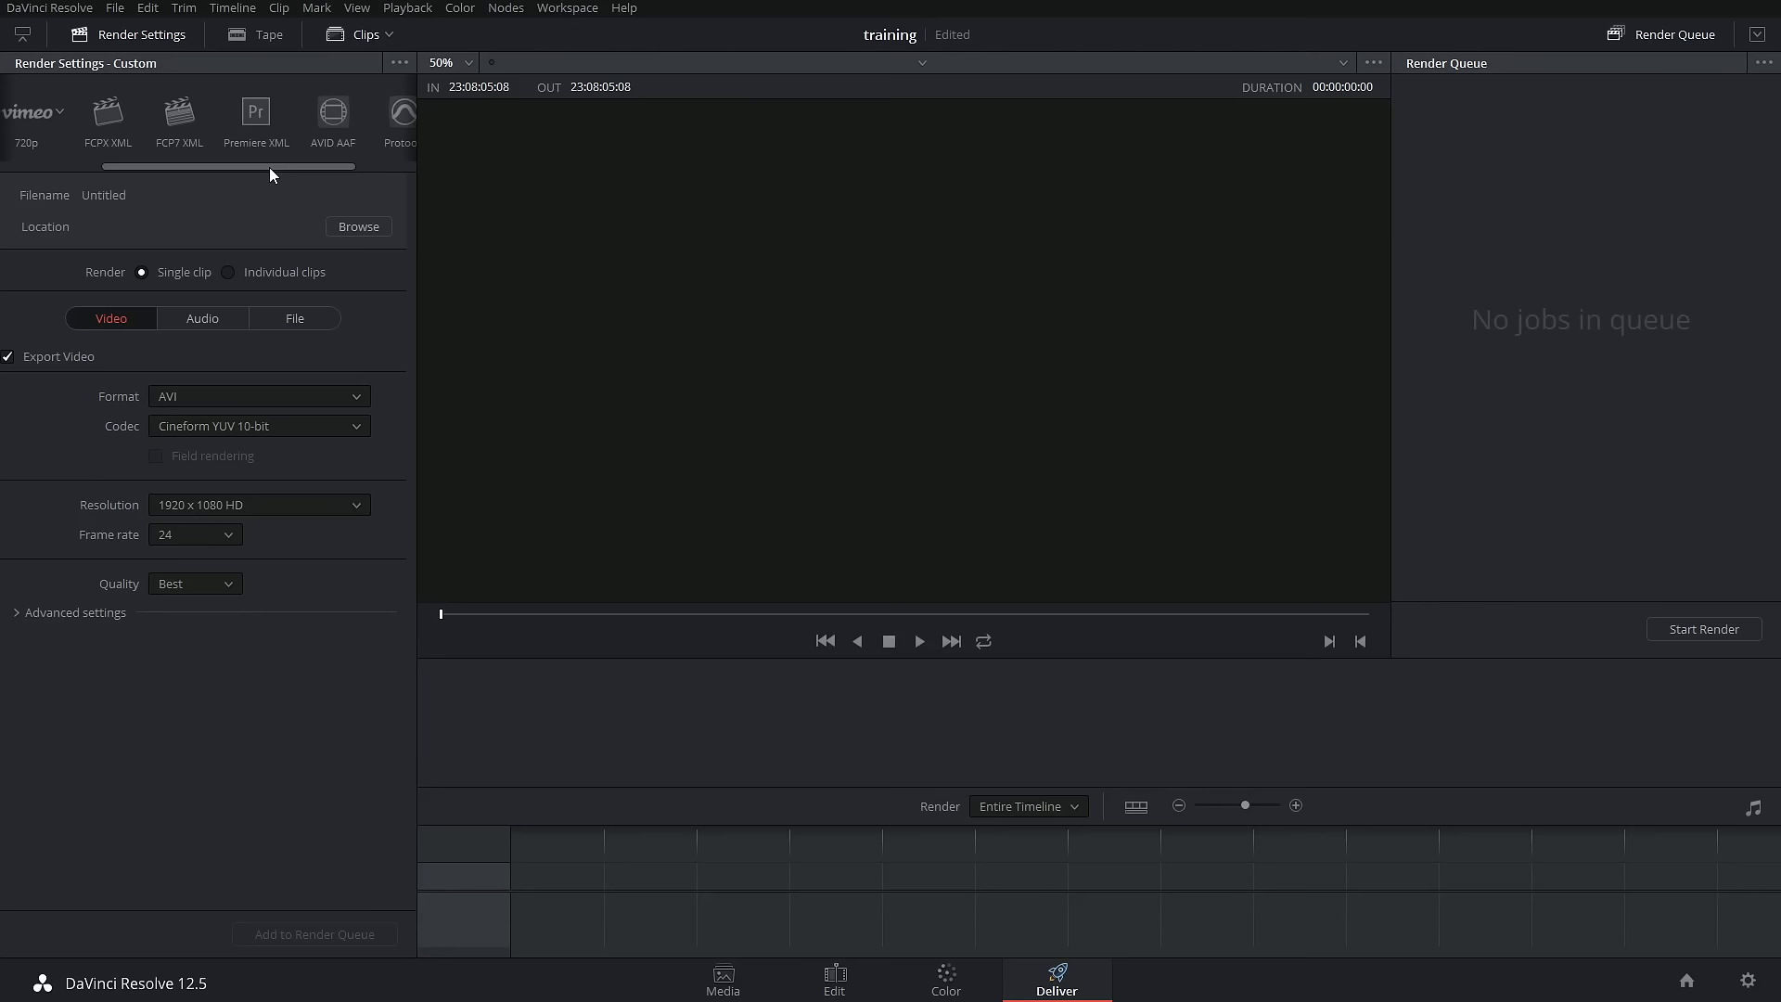
{"action": "left_click_drag", "start_coordinate": [271, 167], "coordinate": [128, 206]}
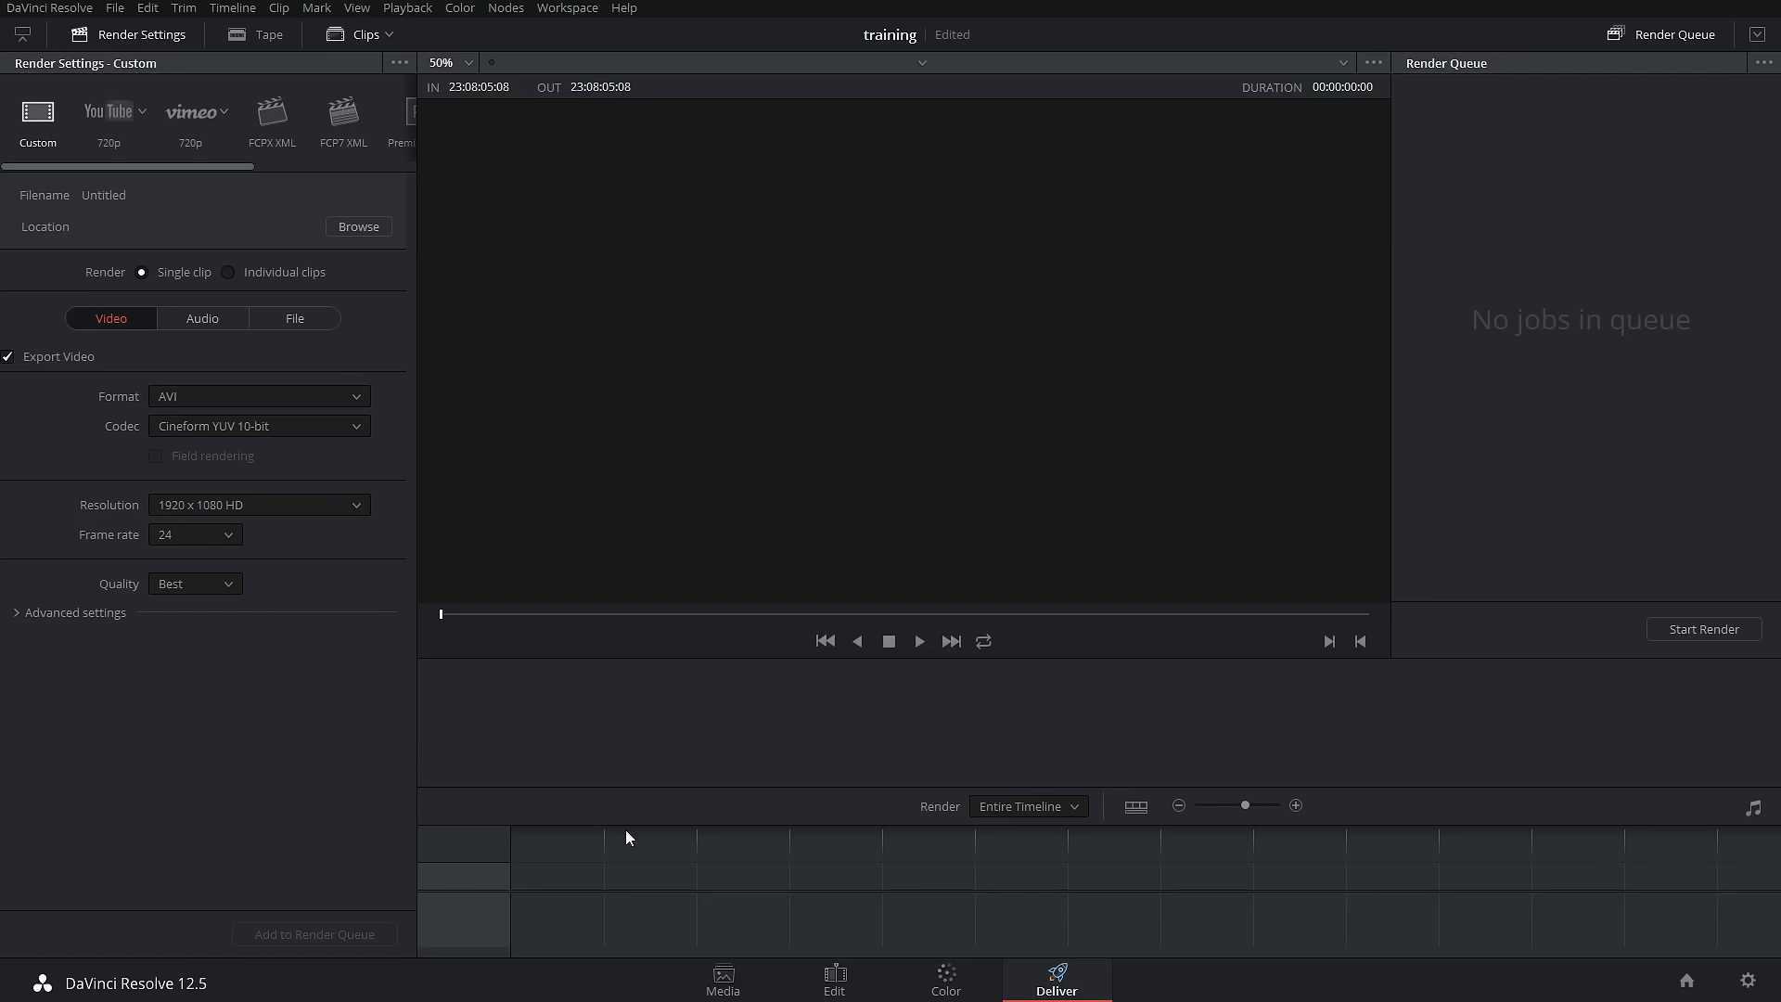
- Step through the Media, Edit, Color and Deliver pages in turn
{"action": "left_click", "coordinate": [725, 981]}
{"action": "left_click", "coordinate": [835, 976]}
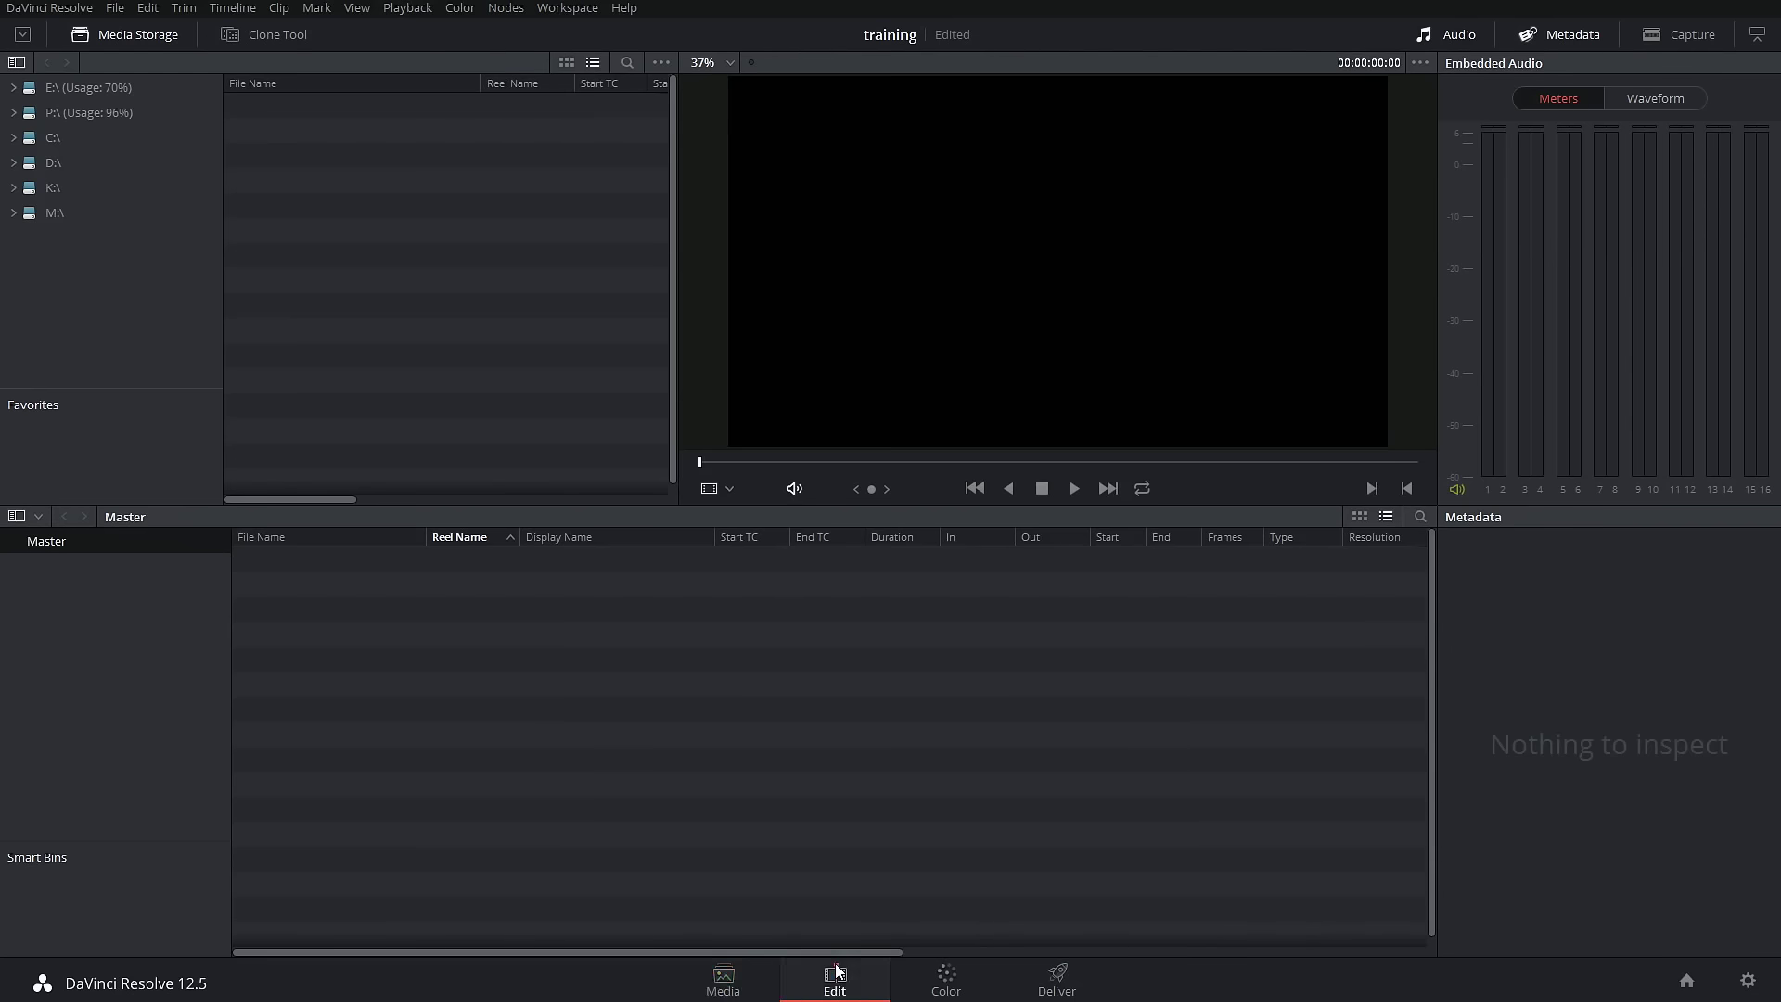
{"action": "left_click", "coordinate": [968, 979]}
{"action": "left_click", "coordinate": [1056, 979]}
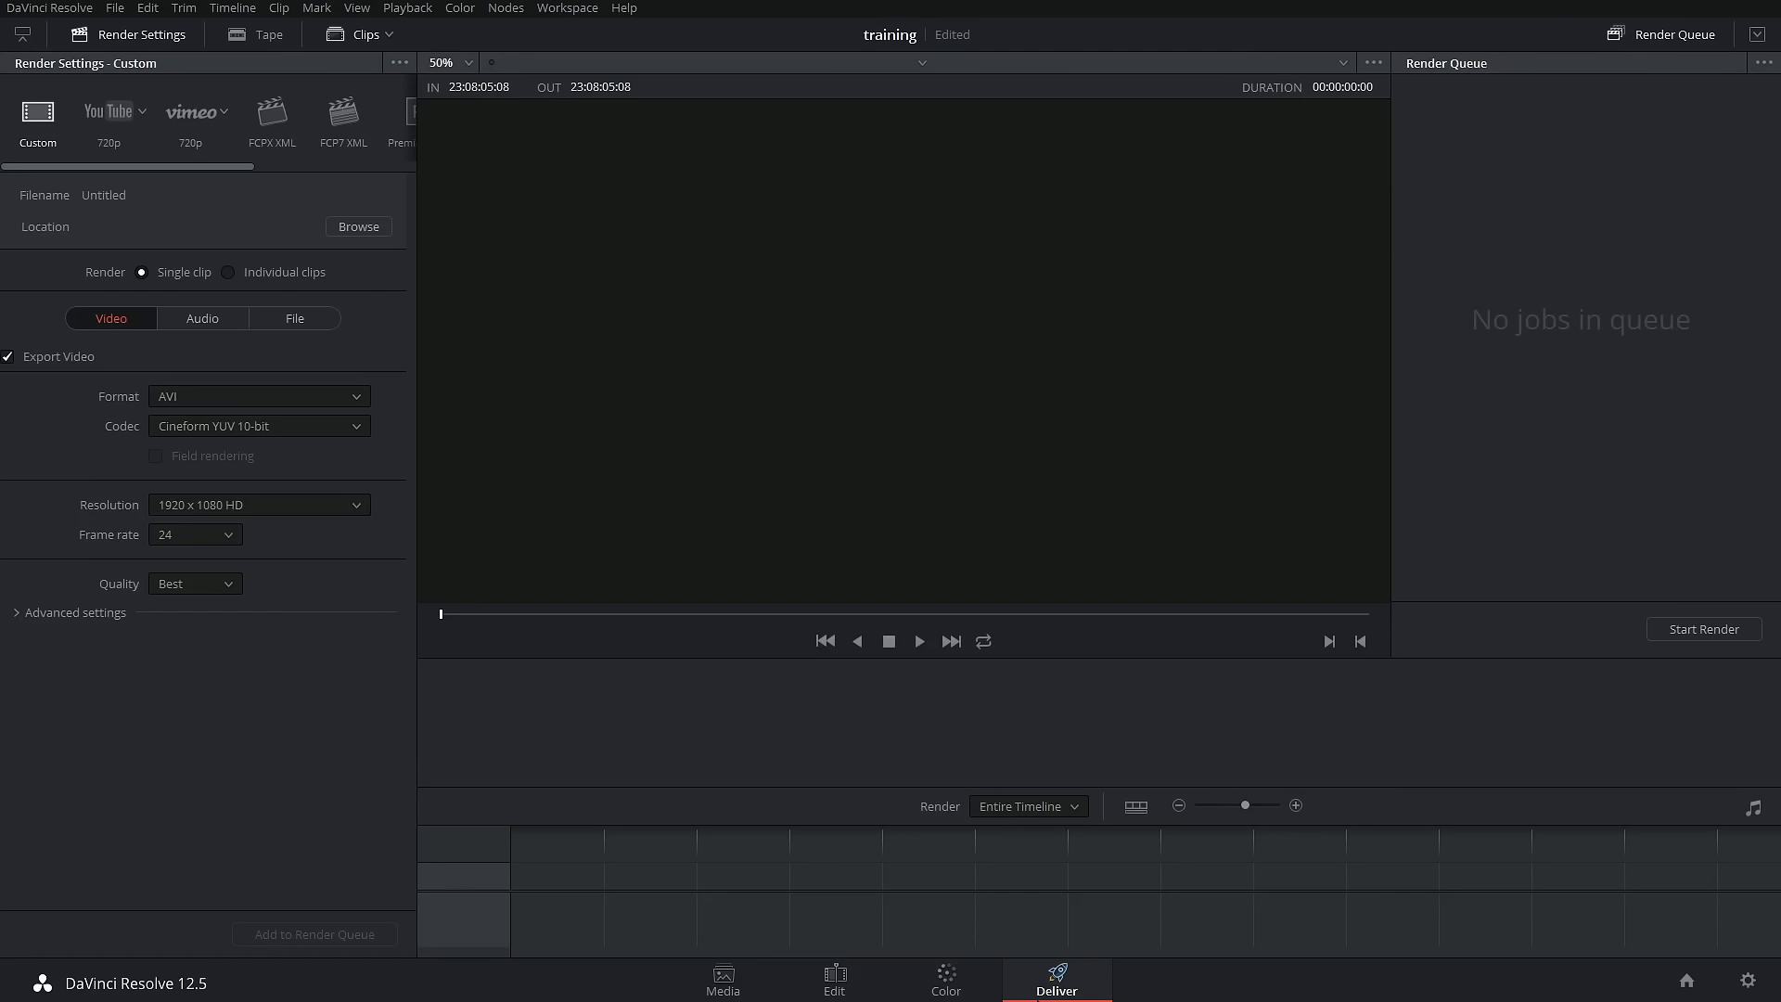
{"action": "left_click", "coordinate": [835, 976]}
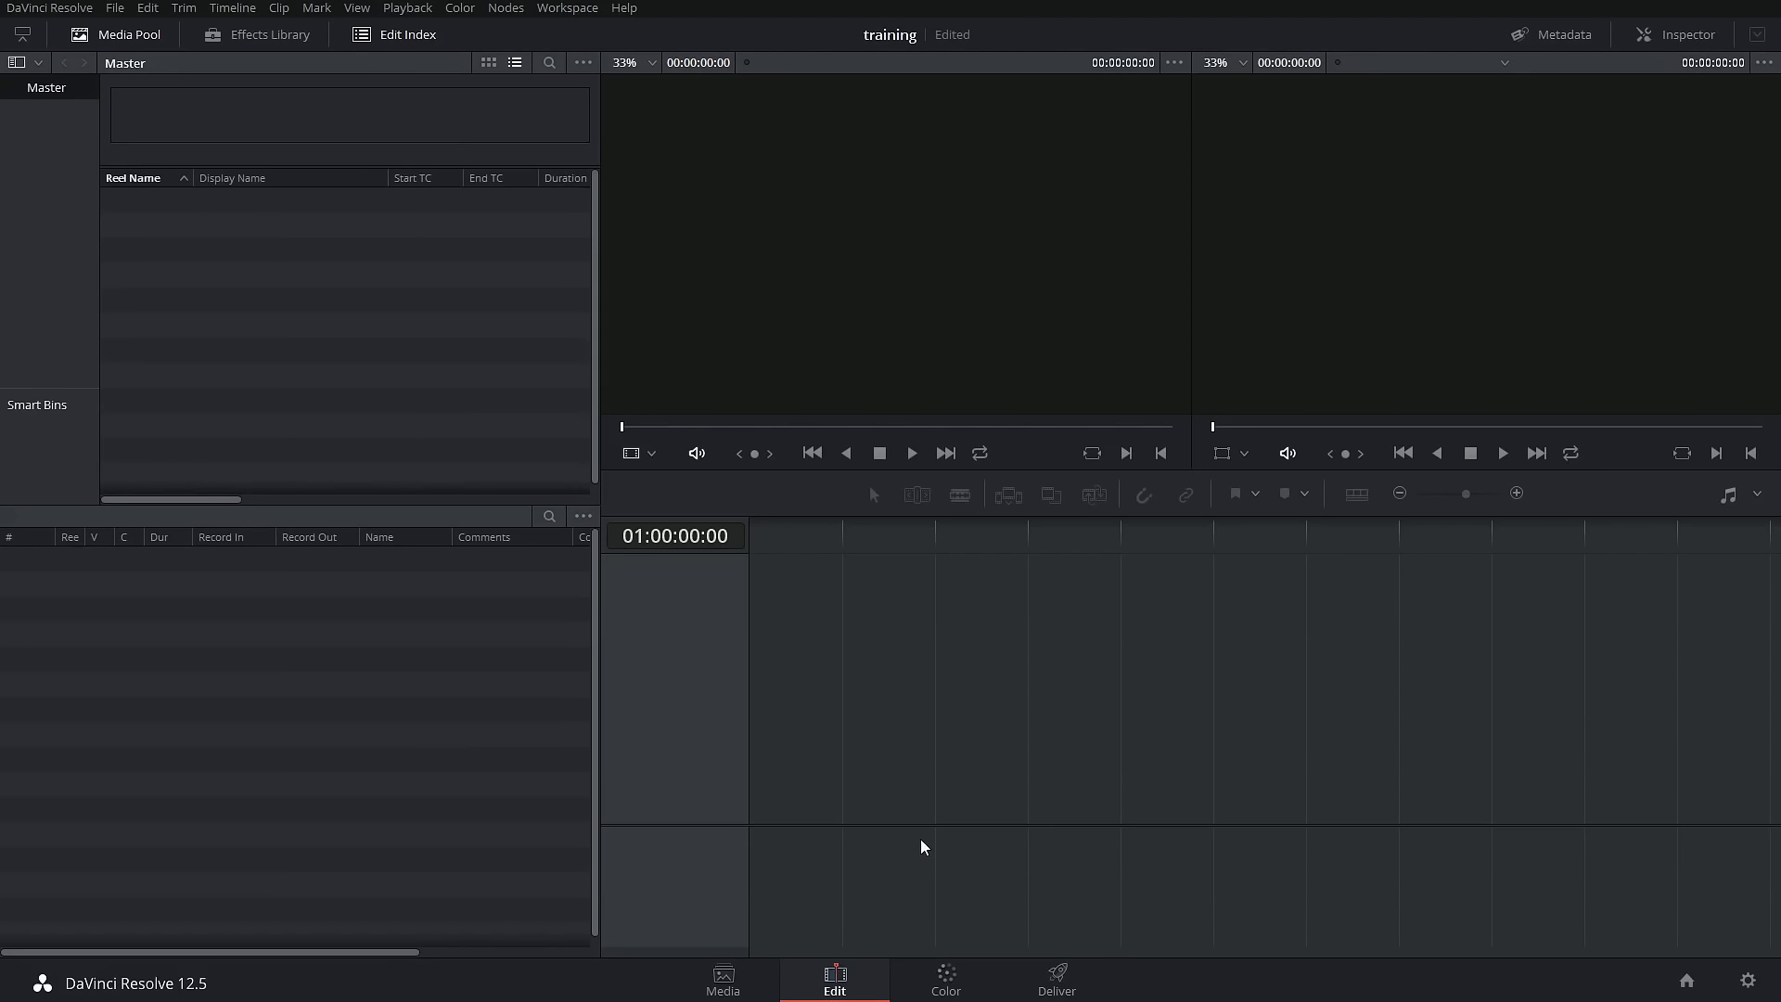
{"action": "left_click", "coordinate": [723, 975]}
{"action": "left_click", "coordinate": [830, 981]}
- Add 'Bin 1' under Master and narrow the media pool panel by dragging its divider
{"action": "right_click", "coordinate": [55, 97]}
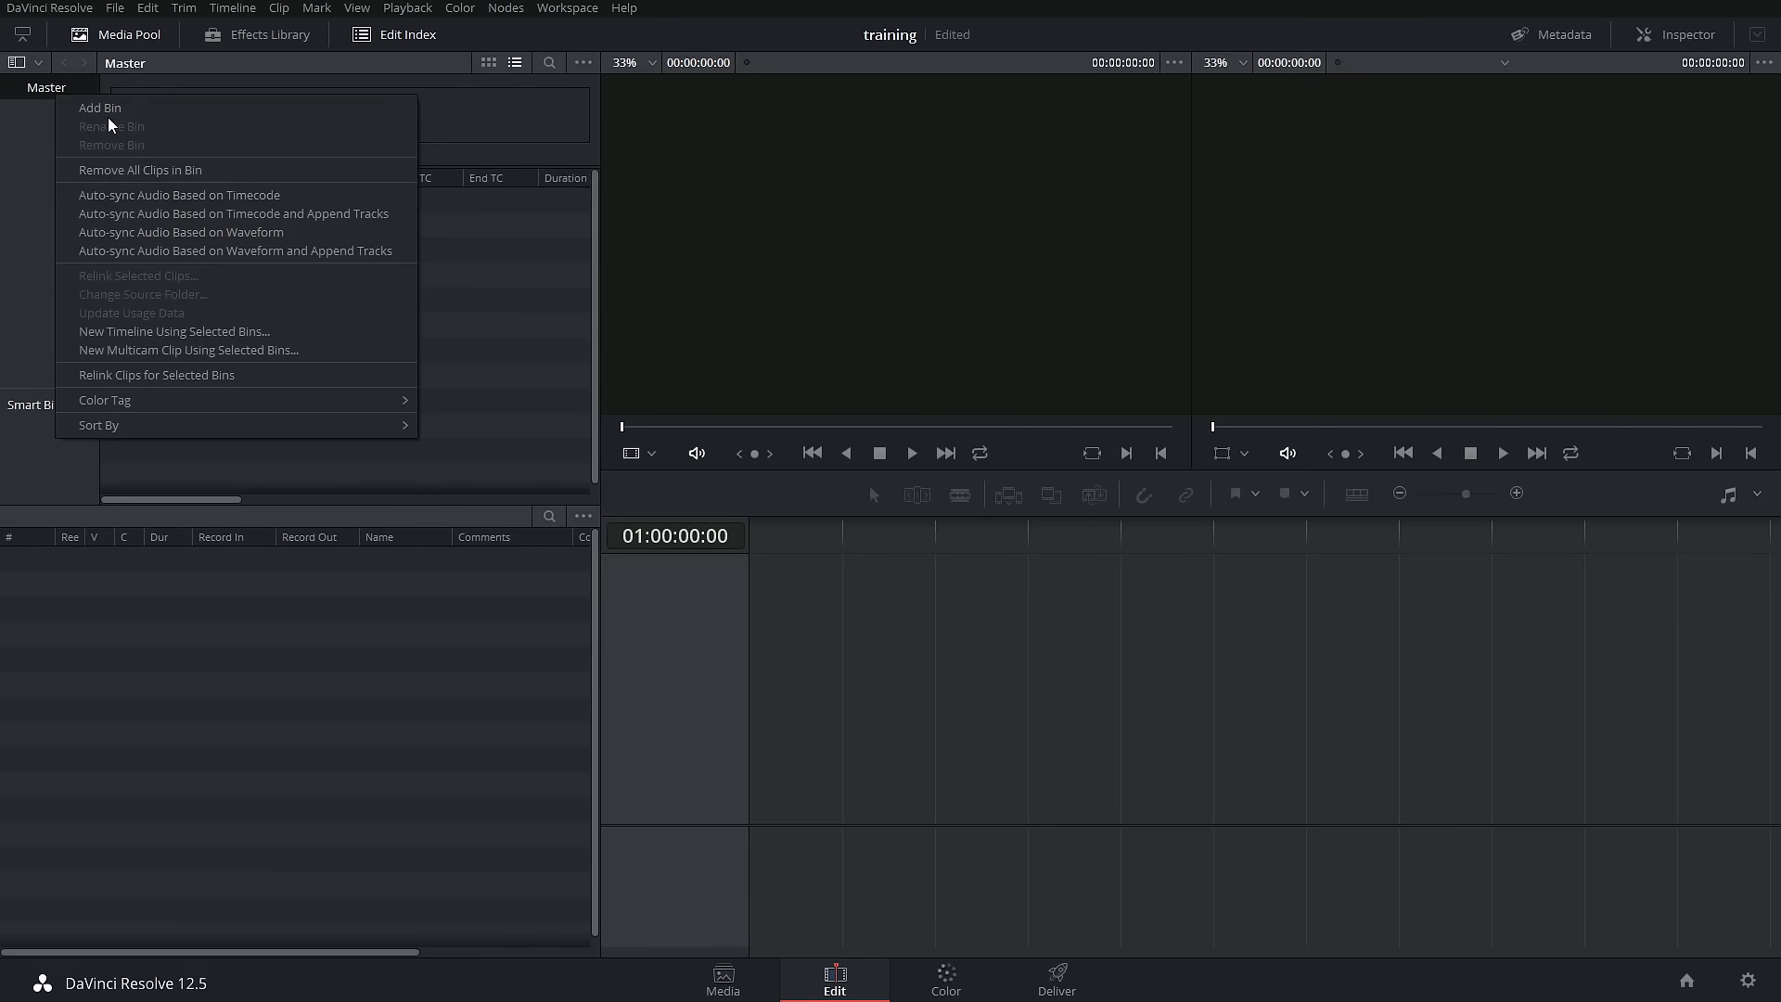
{"action": "left_click", "coordinate": [109, 119]}
{"action": "key", "text": "Return"}
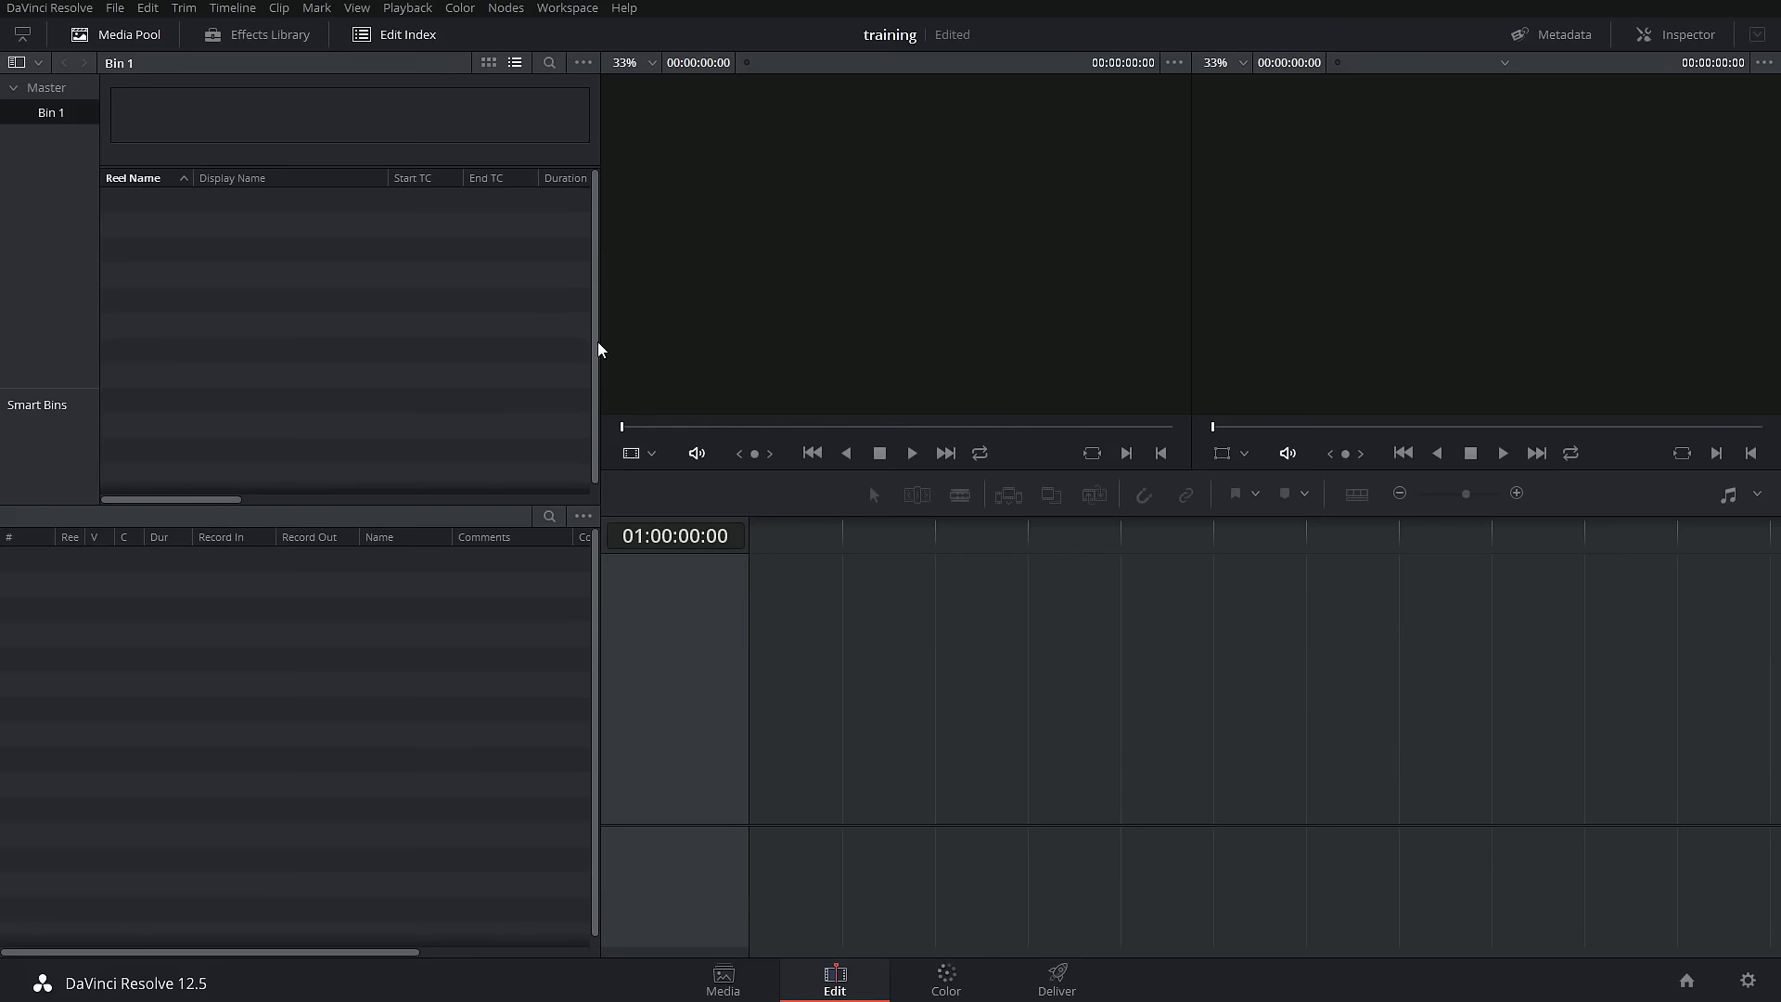
{"action": "left_click_drag", "start_coordinate": [599, 338], "coordinate": [431, 348]}
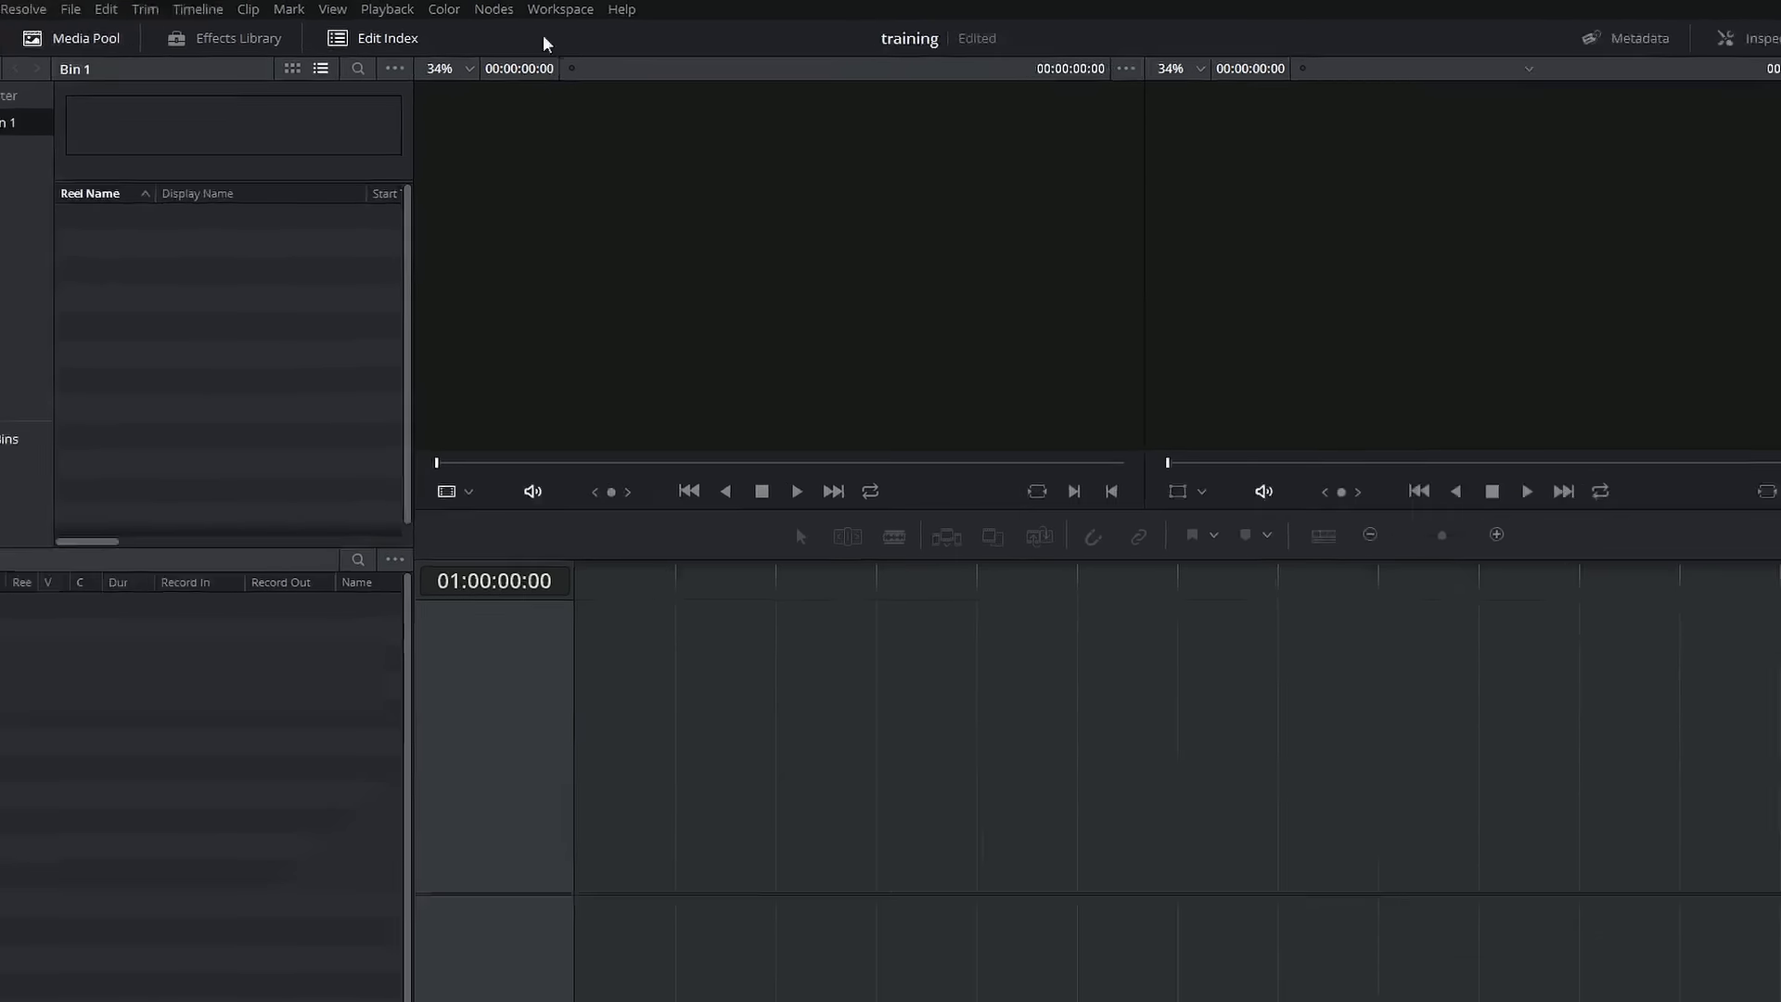
{"action": "left_click", "coordinate": [552, 8]}
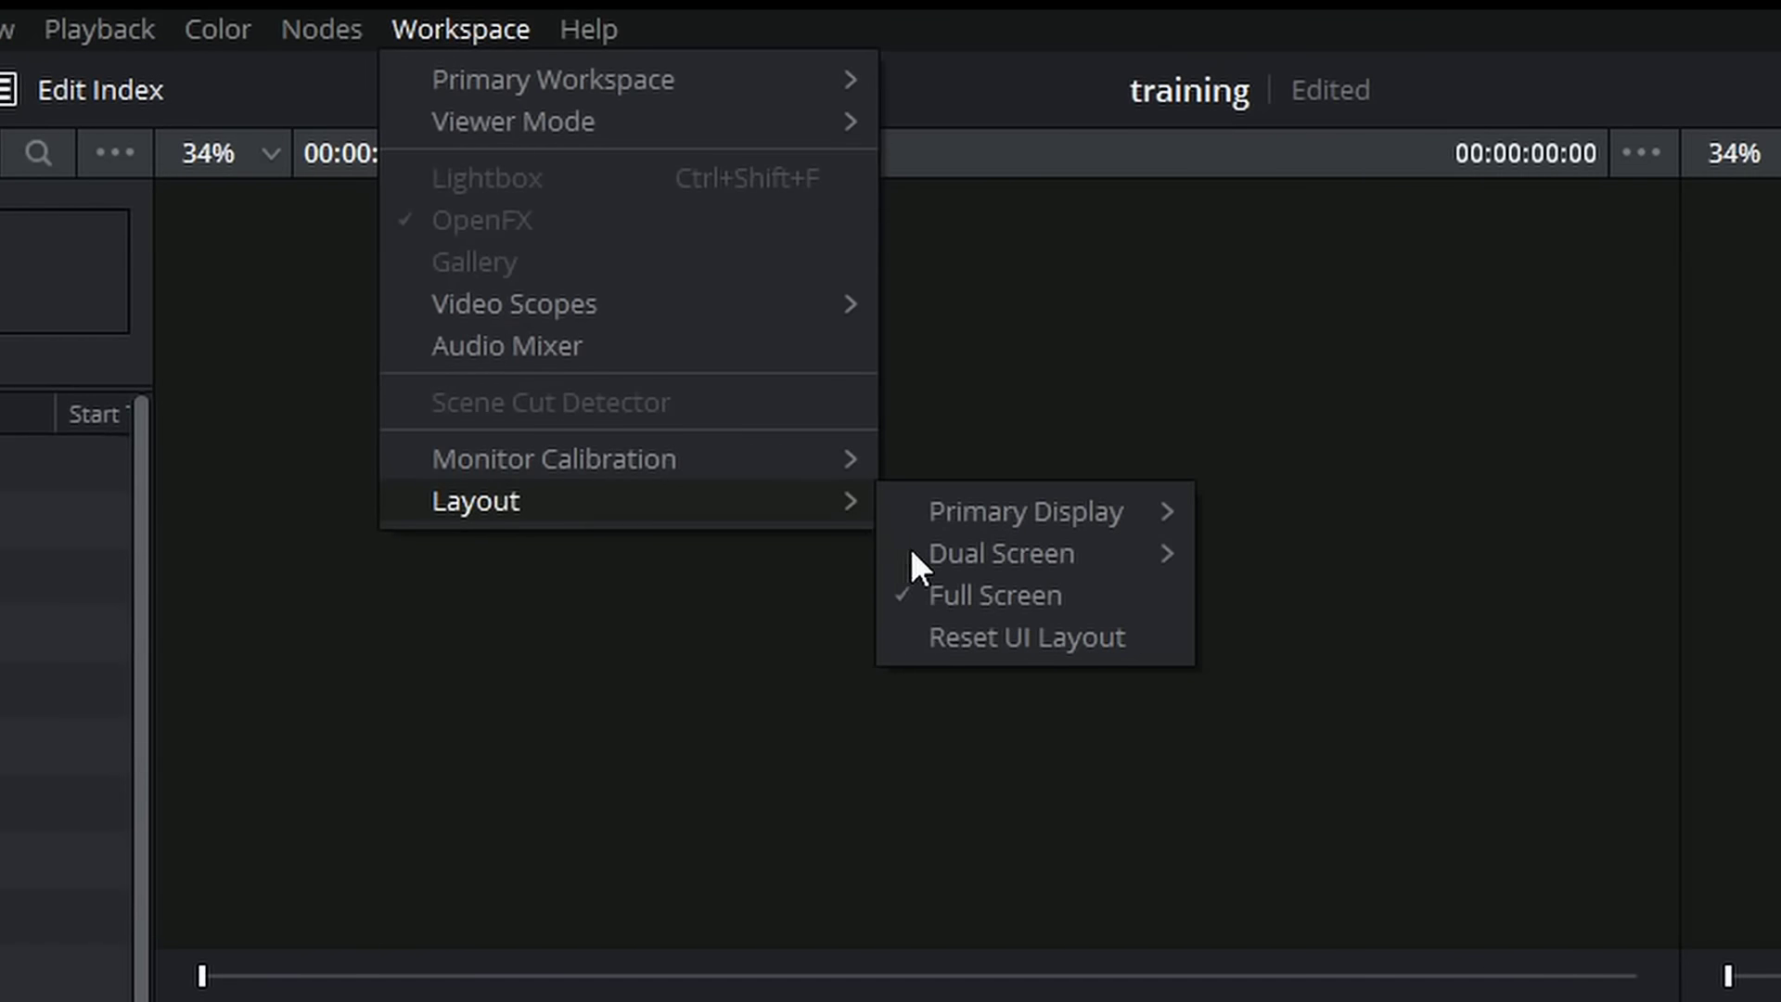
{"action": "mouse_move", "coordinate": [933, 551]}
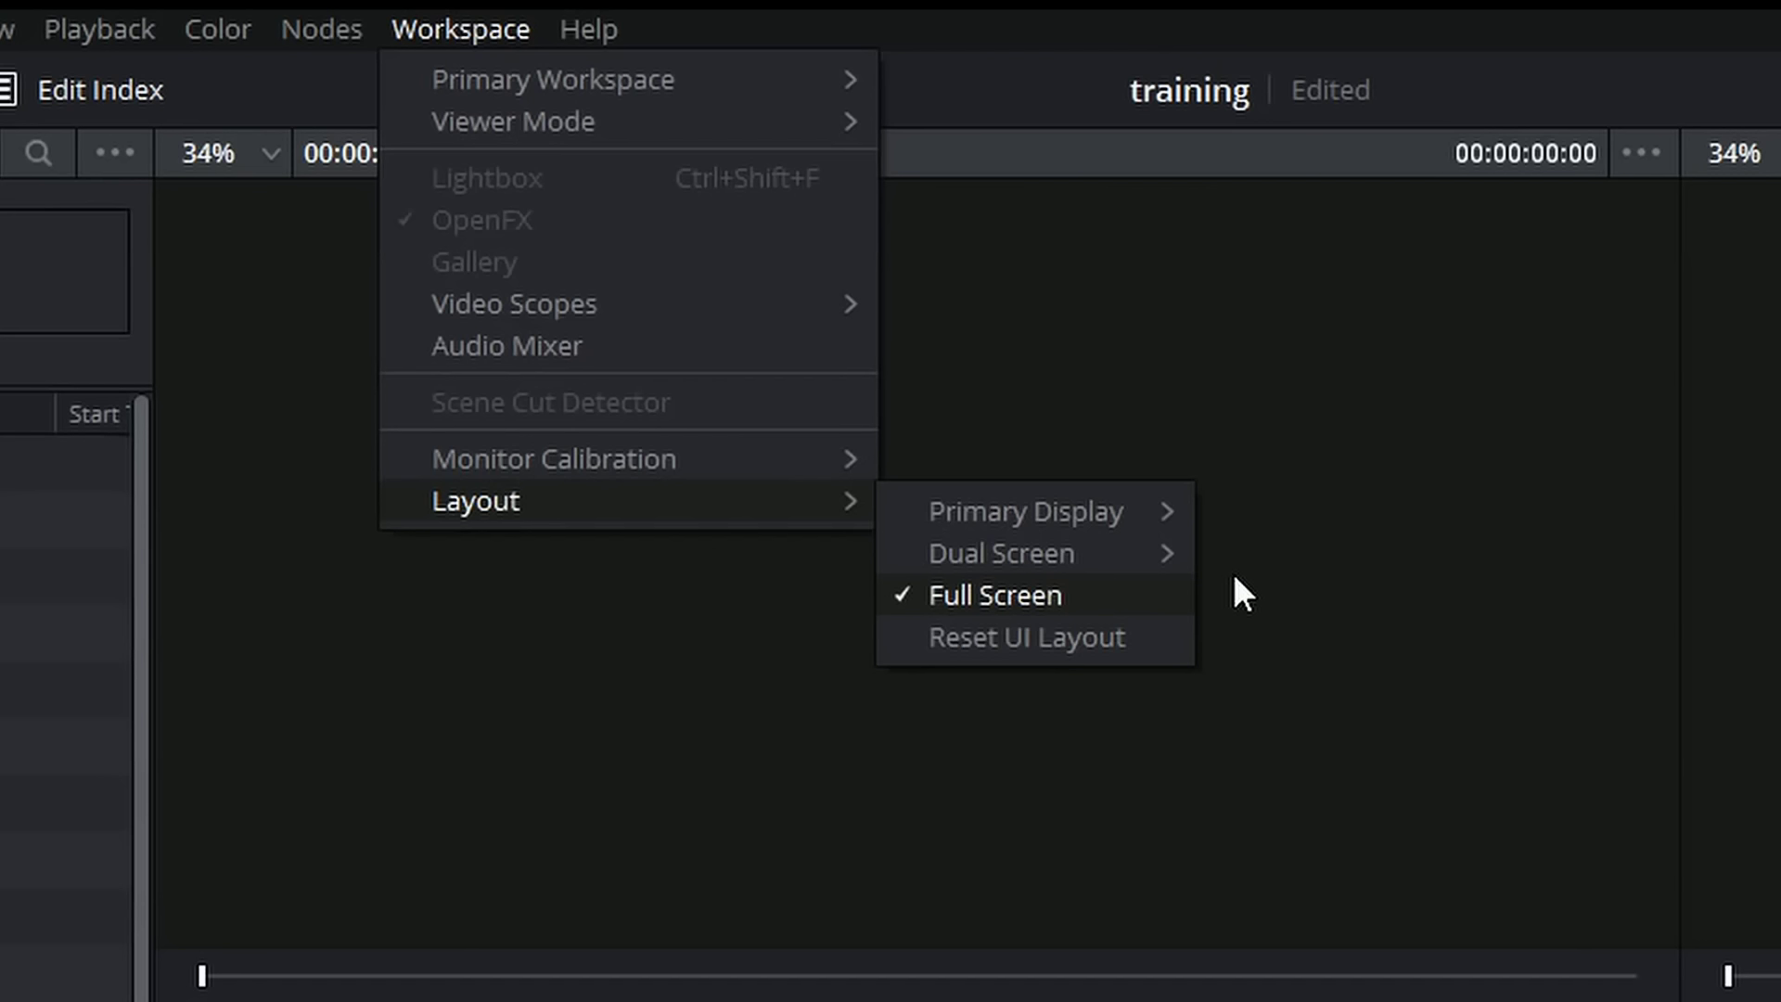
{"action": "mouse_move", "coordinate": [1099, 553]}
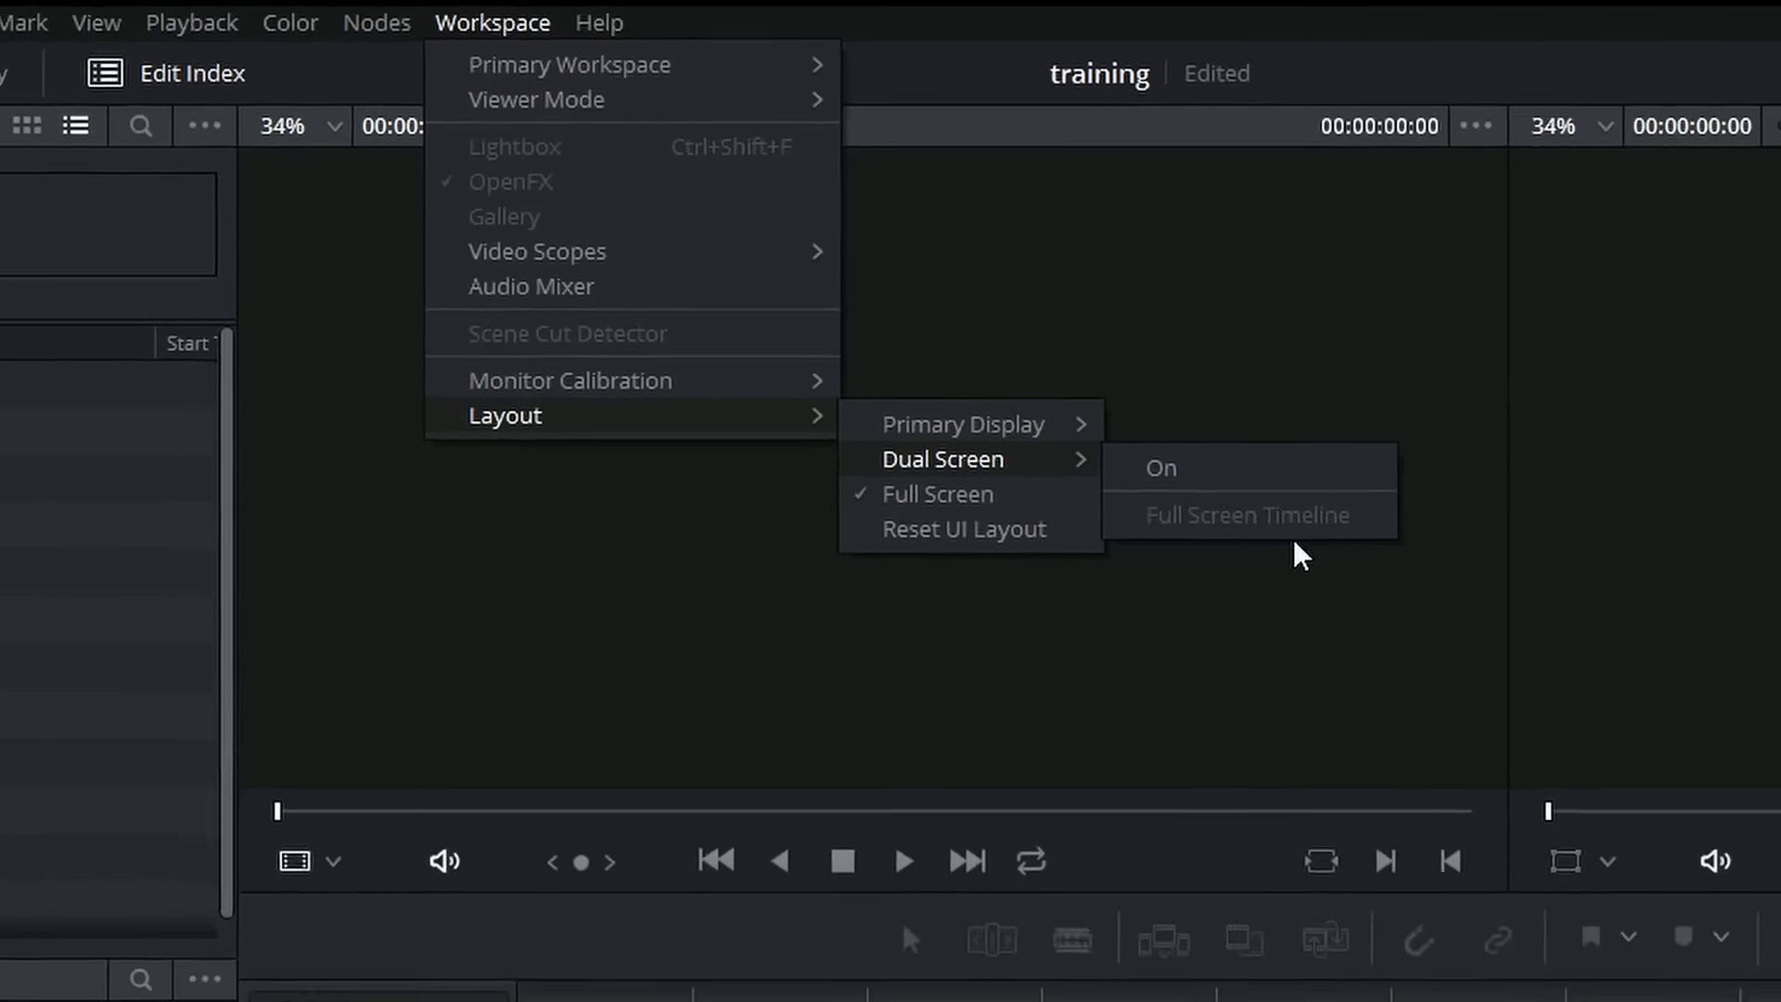
{"action": "key", "text": "Escape"}
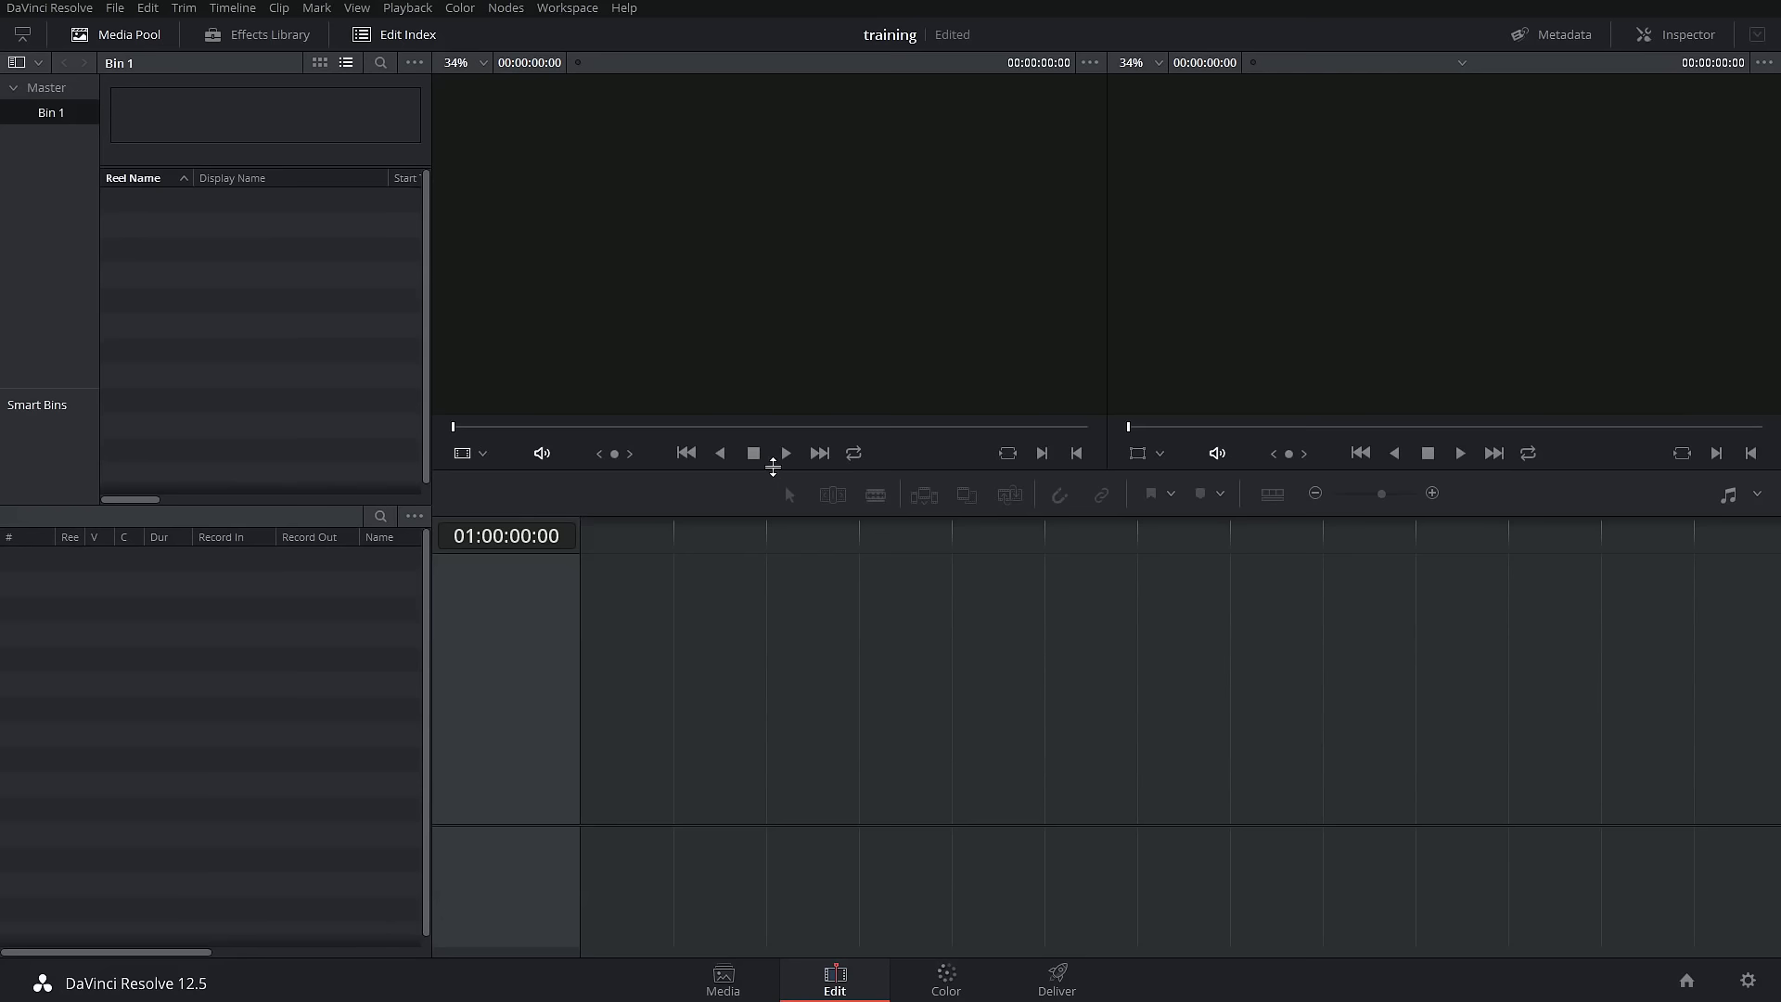
- Adjust the viewer/timeline splitter several times, leaving it low so the viewers are larger
{"action": "left_click_drag", "start_coordinate": [770, 470], "coordinate": [771, 524]}
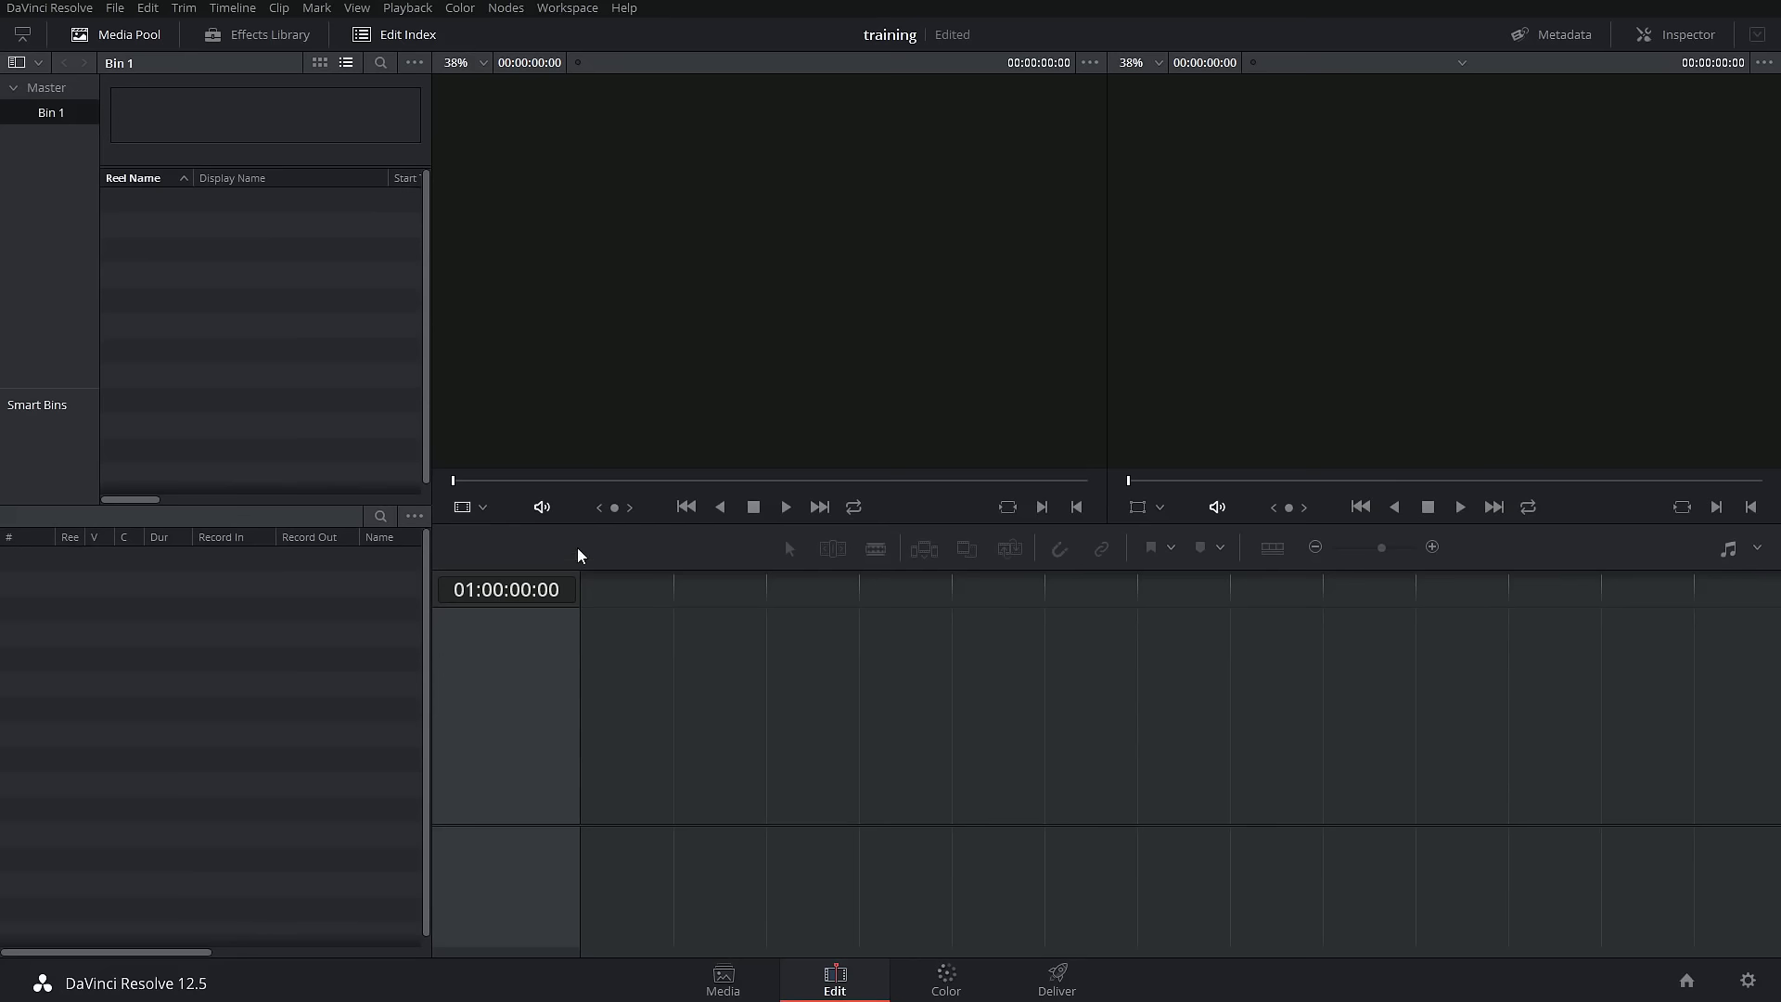
{"action": "left_click_drag", "start_coordinate": [576, 525], "coordinate": [570, 505]}
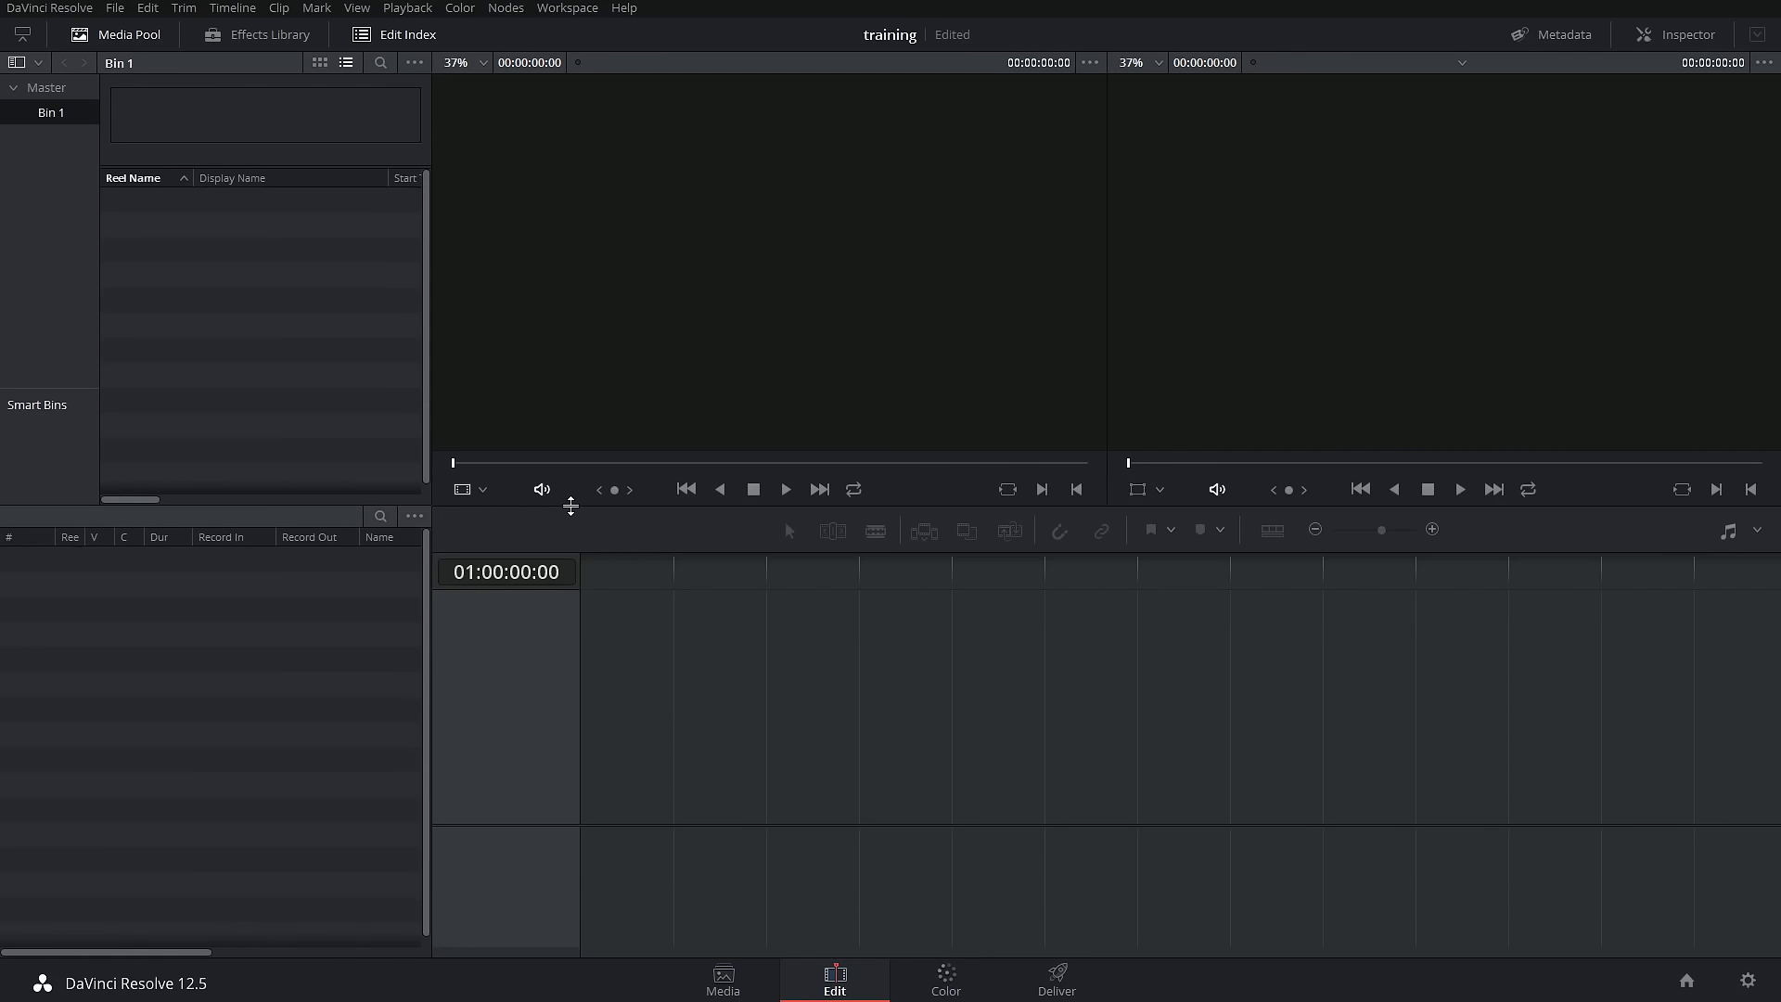
{"action": "left_click_drag", "start_coordinate": [571, 506], "coordinate": [550, 482]}
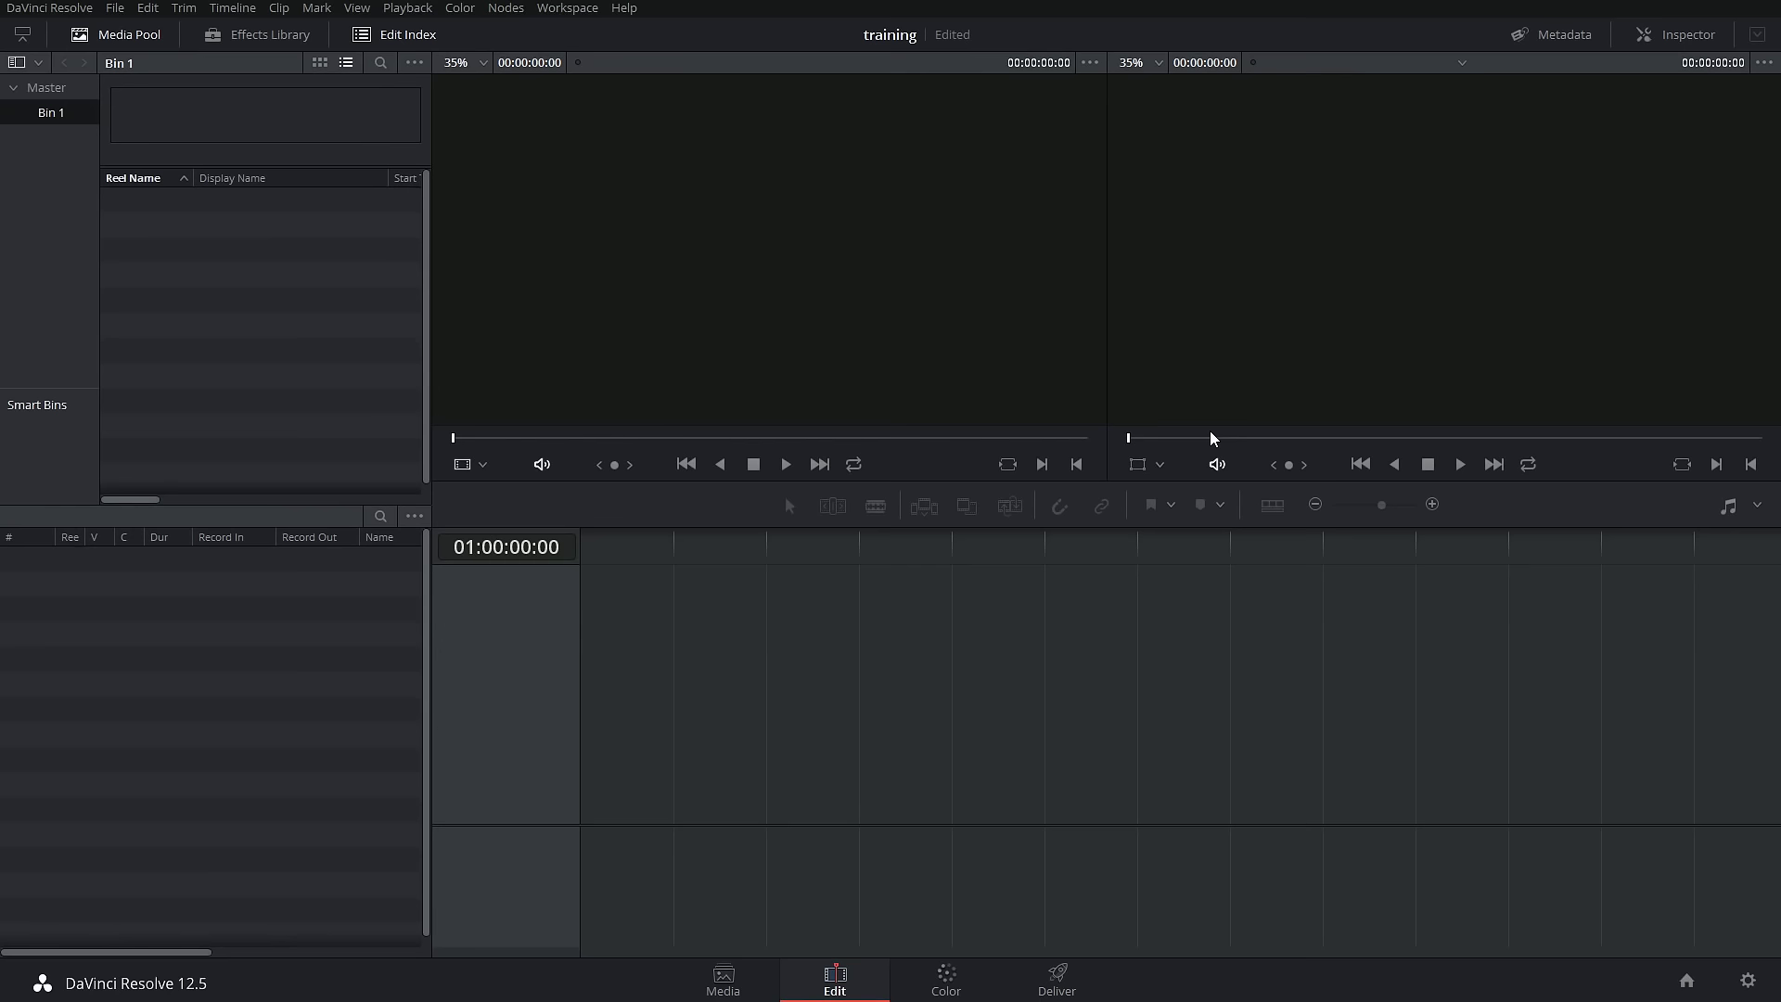
{"action": "mouse_move", "coordinate": [1210, 481]}
{"action": "left_mouse_down"}
{"action": "mouse_move", "coordinate": [1211, 542]}
{"action": "mouse_move", "coordinate": [1211, 513]}
{"action": "left_mouse_up"}
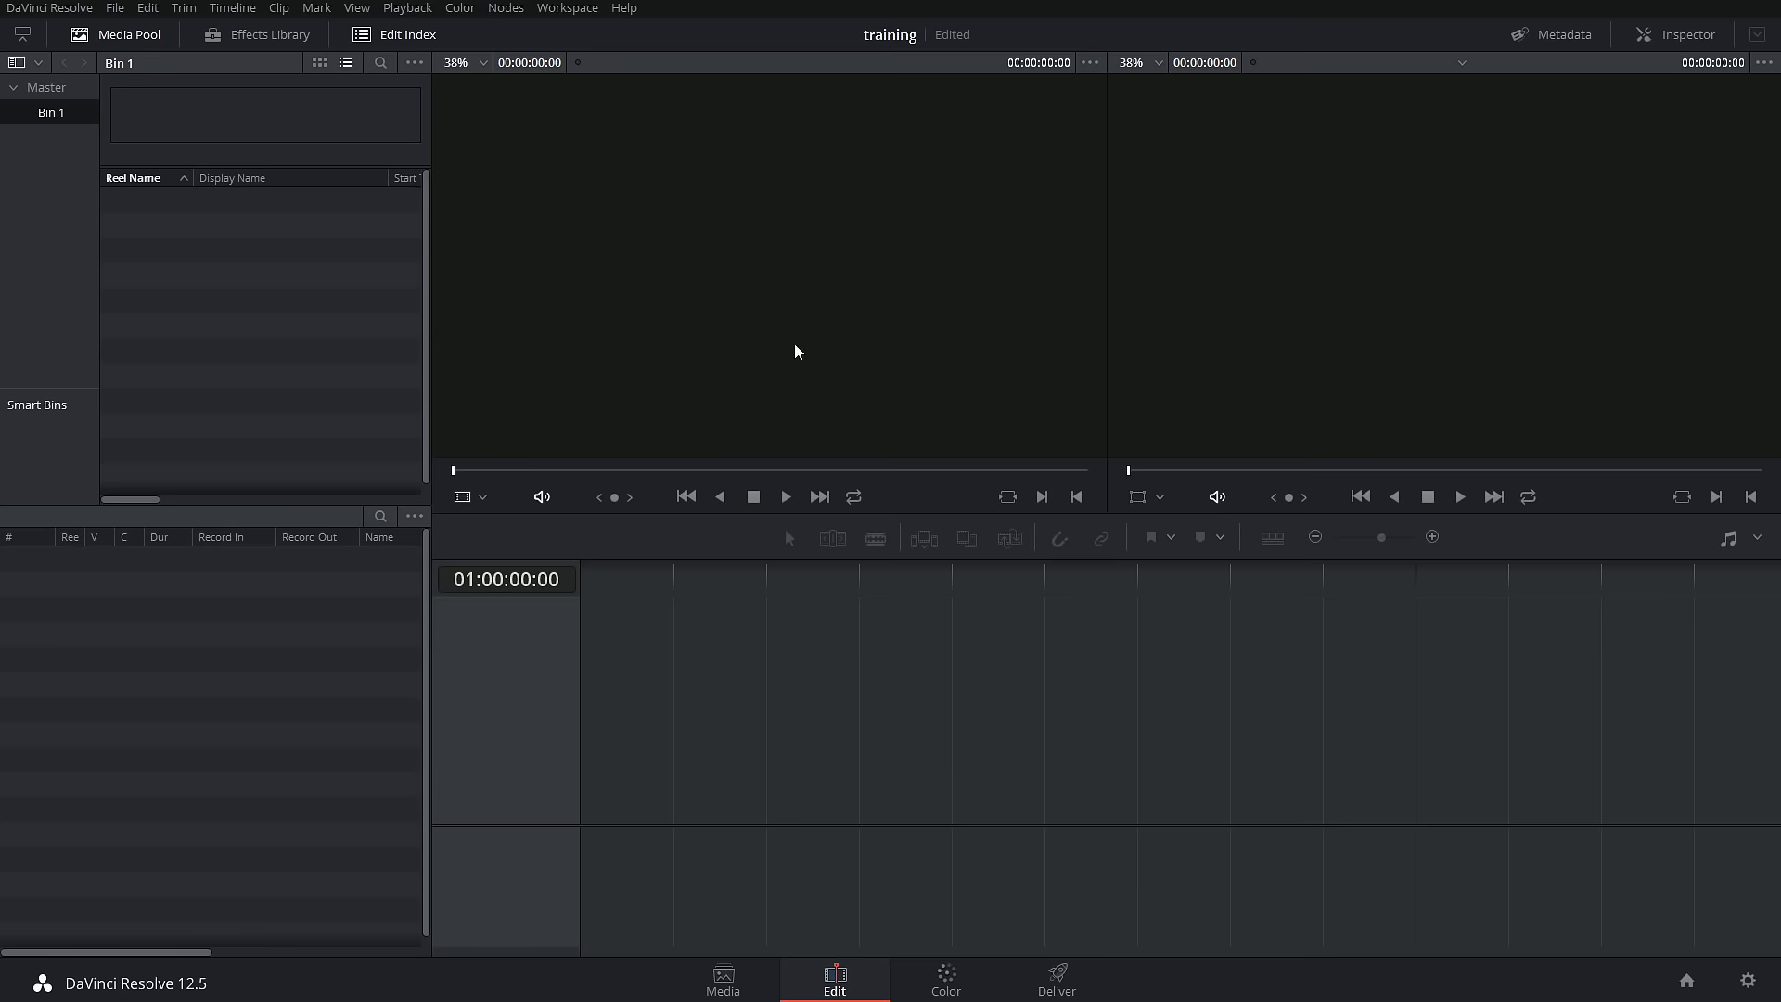
{"action": "left_click_drag", "start_coordinate": [1141, 512], "coordinate": [1141, 551]}
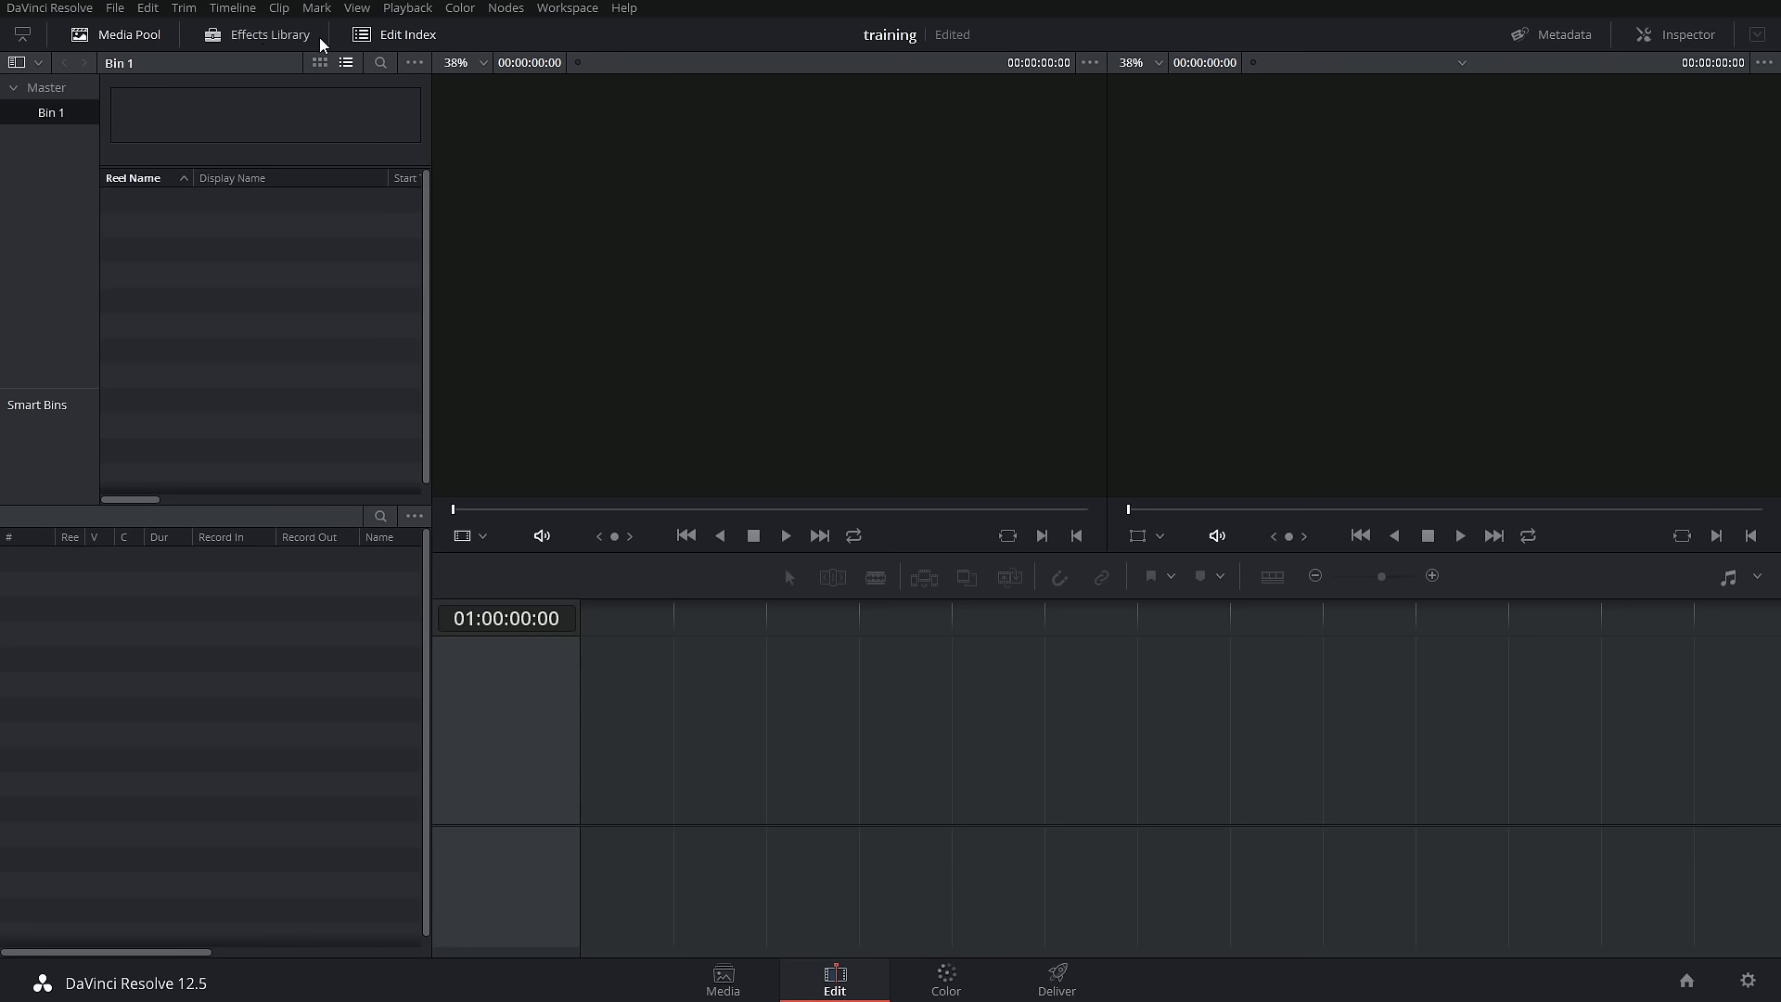
- Toggle the Media Pool, Edit Index and Effects Library panels, ending with only Media Pool shown
{"action": "left_click", "coordinate": [80, 37]}
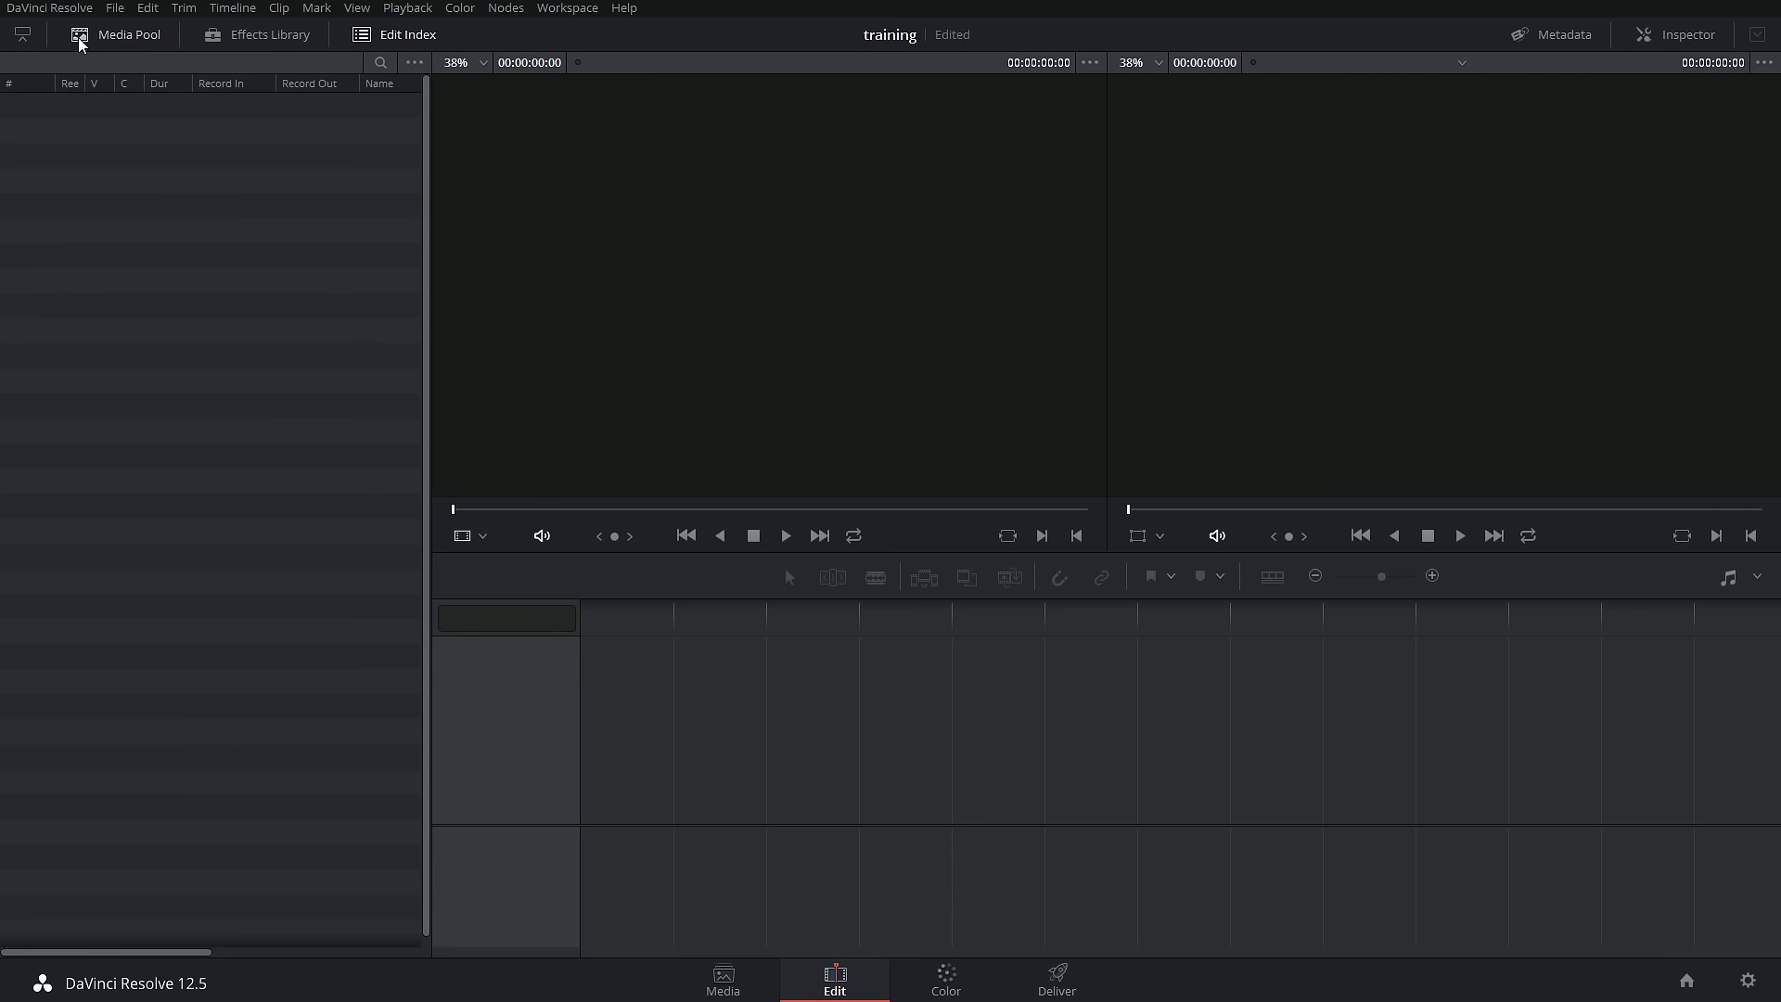
{"action": "left_click", "coordinate": [358, 37]}
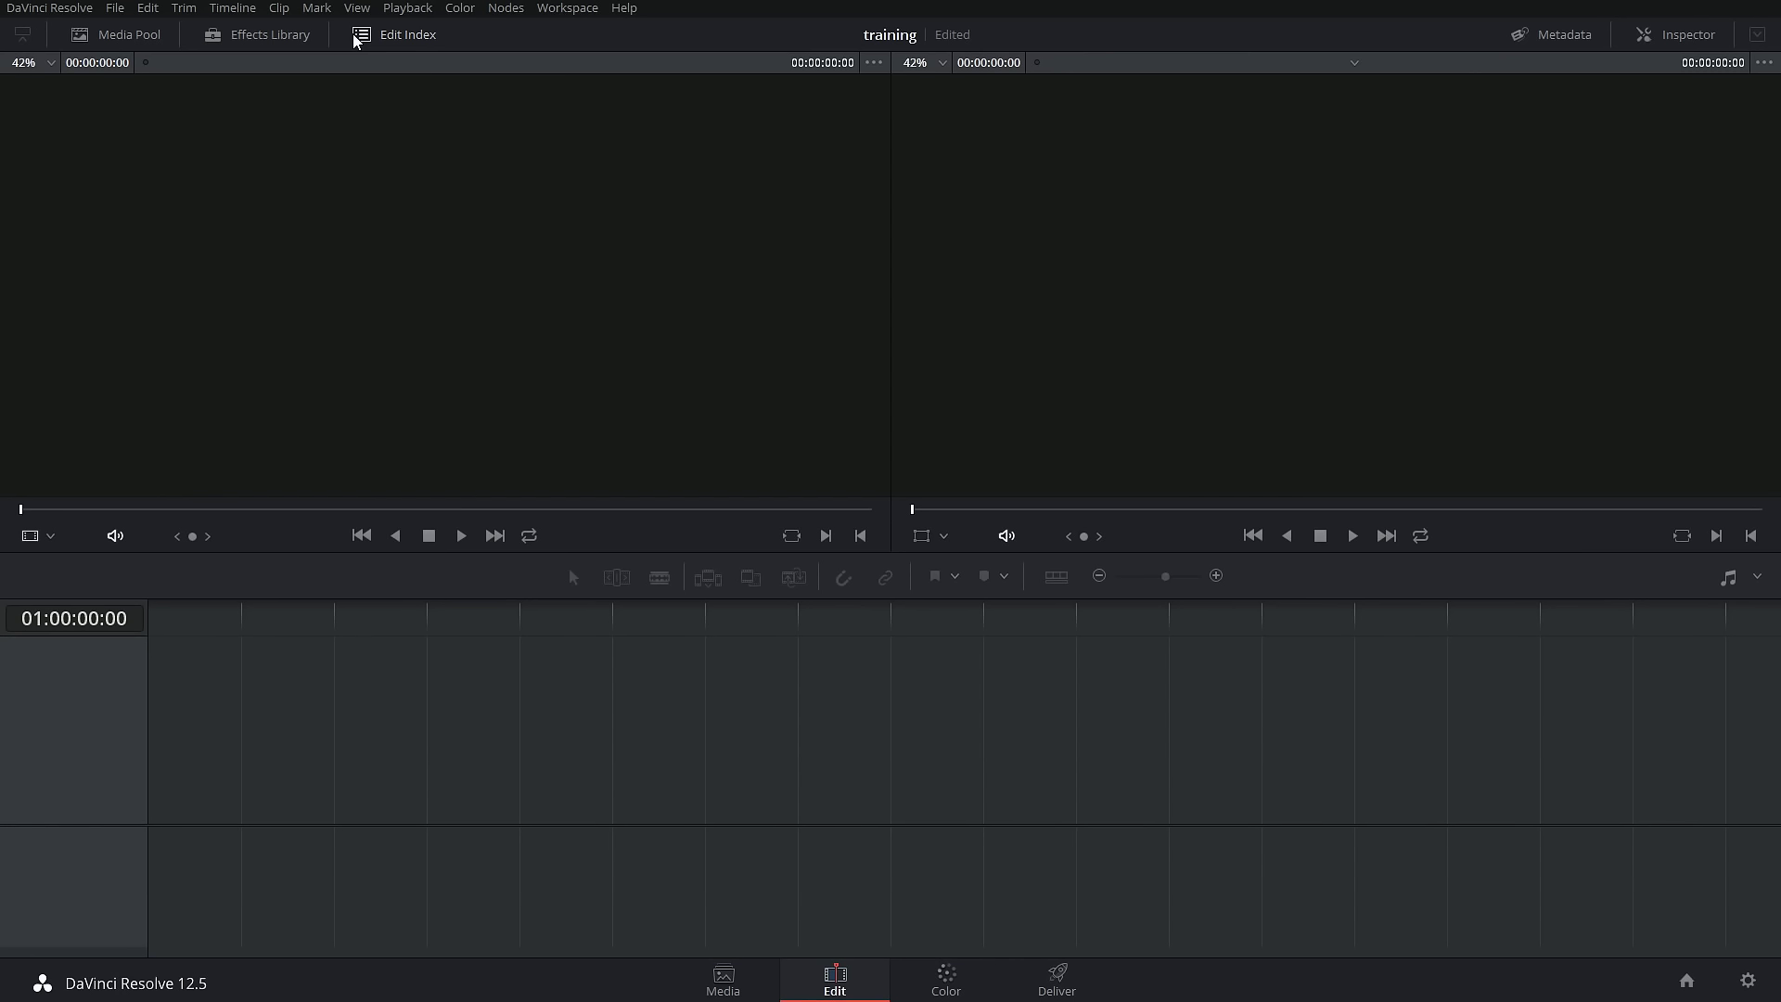
{"action": "left_click", "coordinate": [245, 37]}
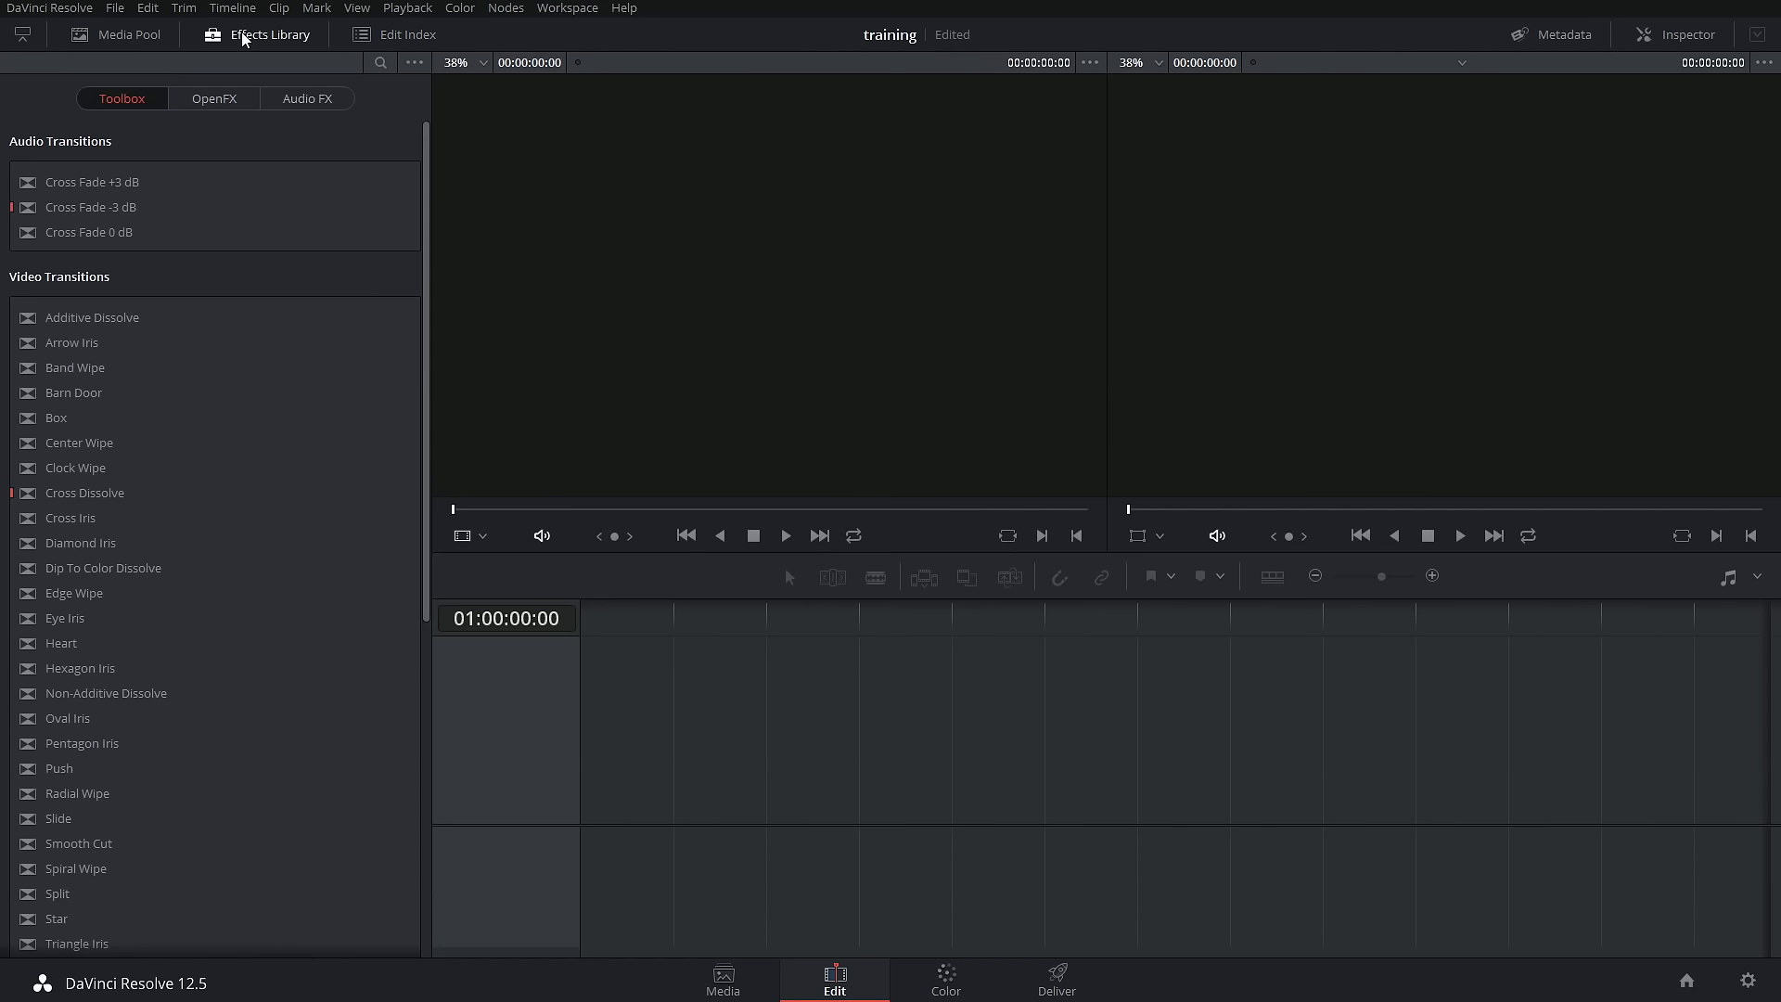
{"action": "left_click", "coordinate": [130, 35]}
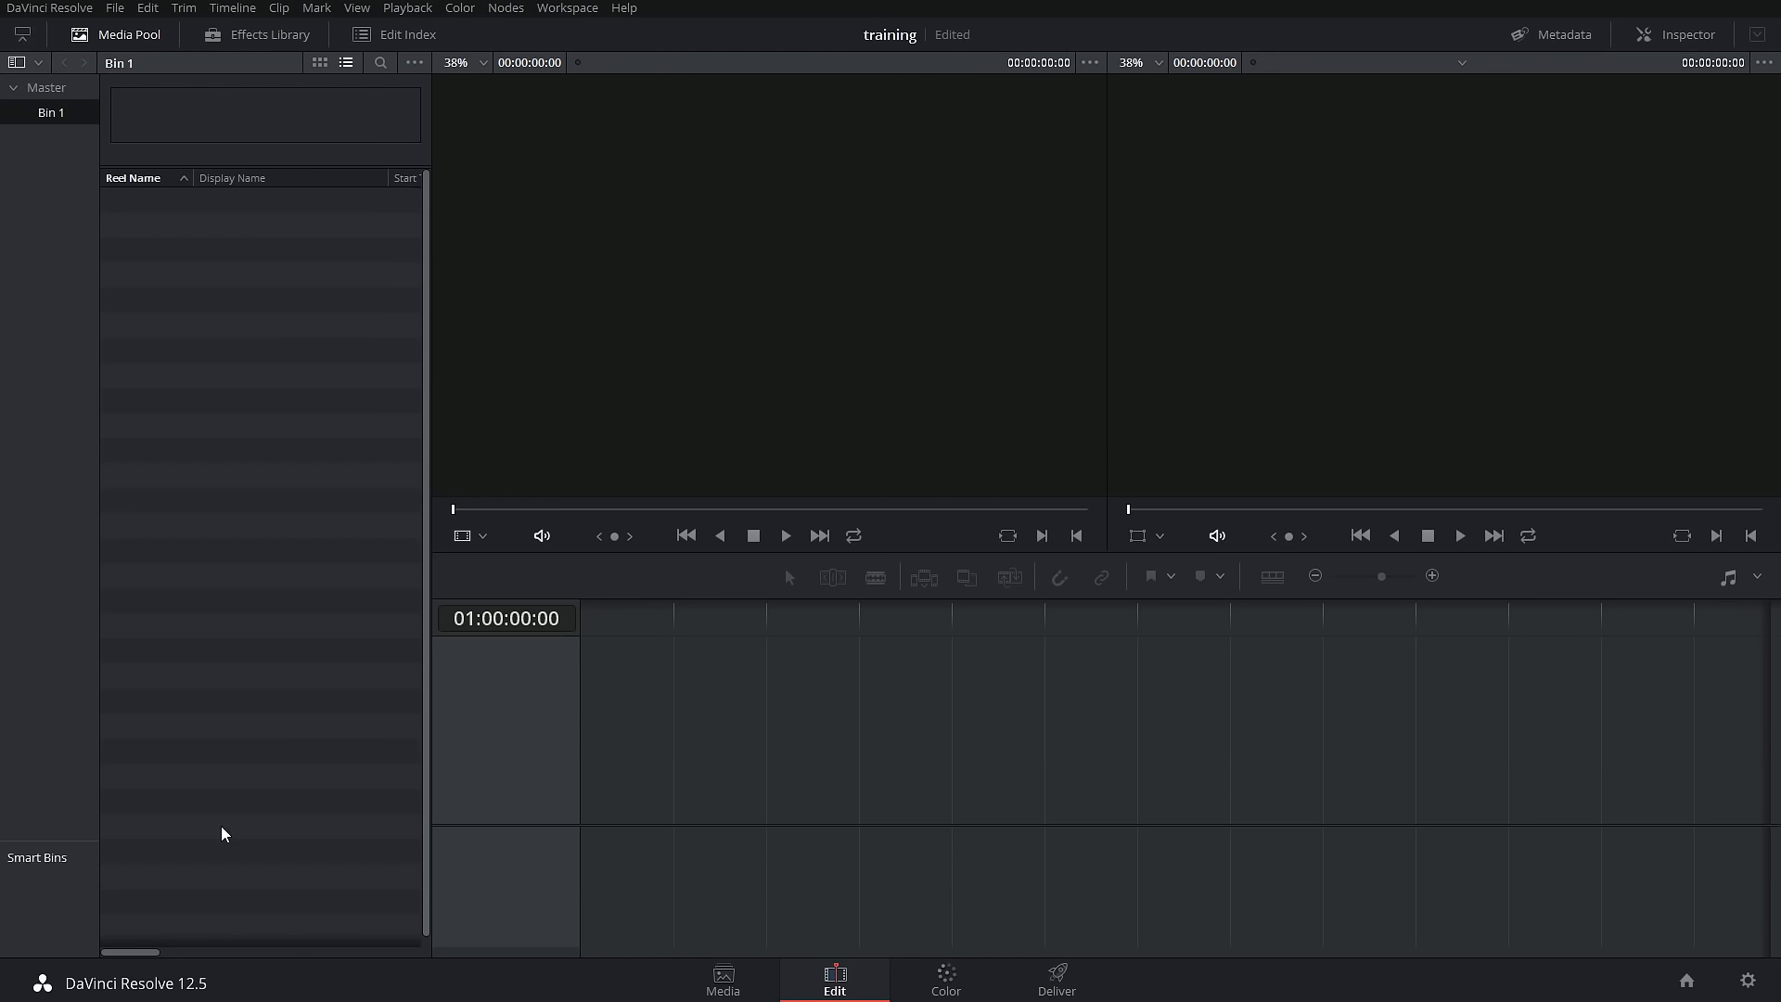
{"action": "left_click", "coordinate": [22, 38]}
- On the Color page, toggle the Clips, Timeline, Gallery and OpenFX panels, leaving the clips strip hidden
{"action": "left_click", "coordinate": [944, 981]}
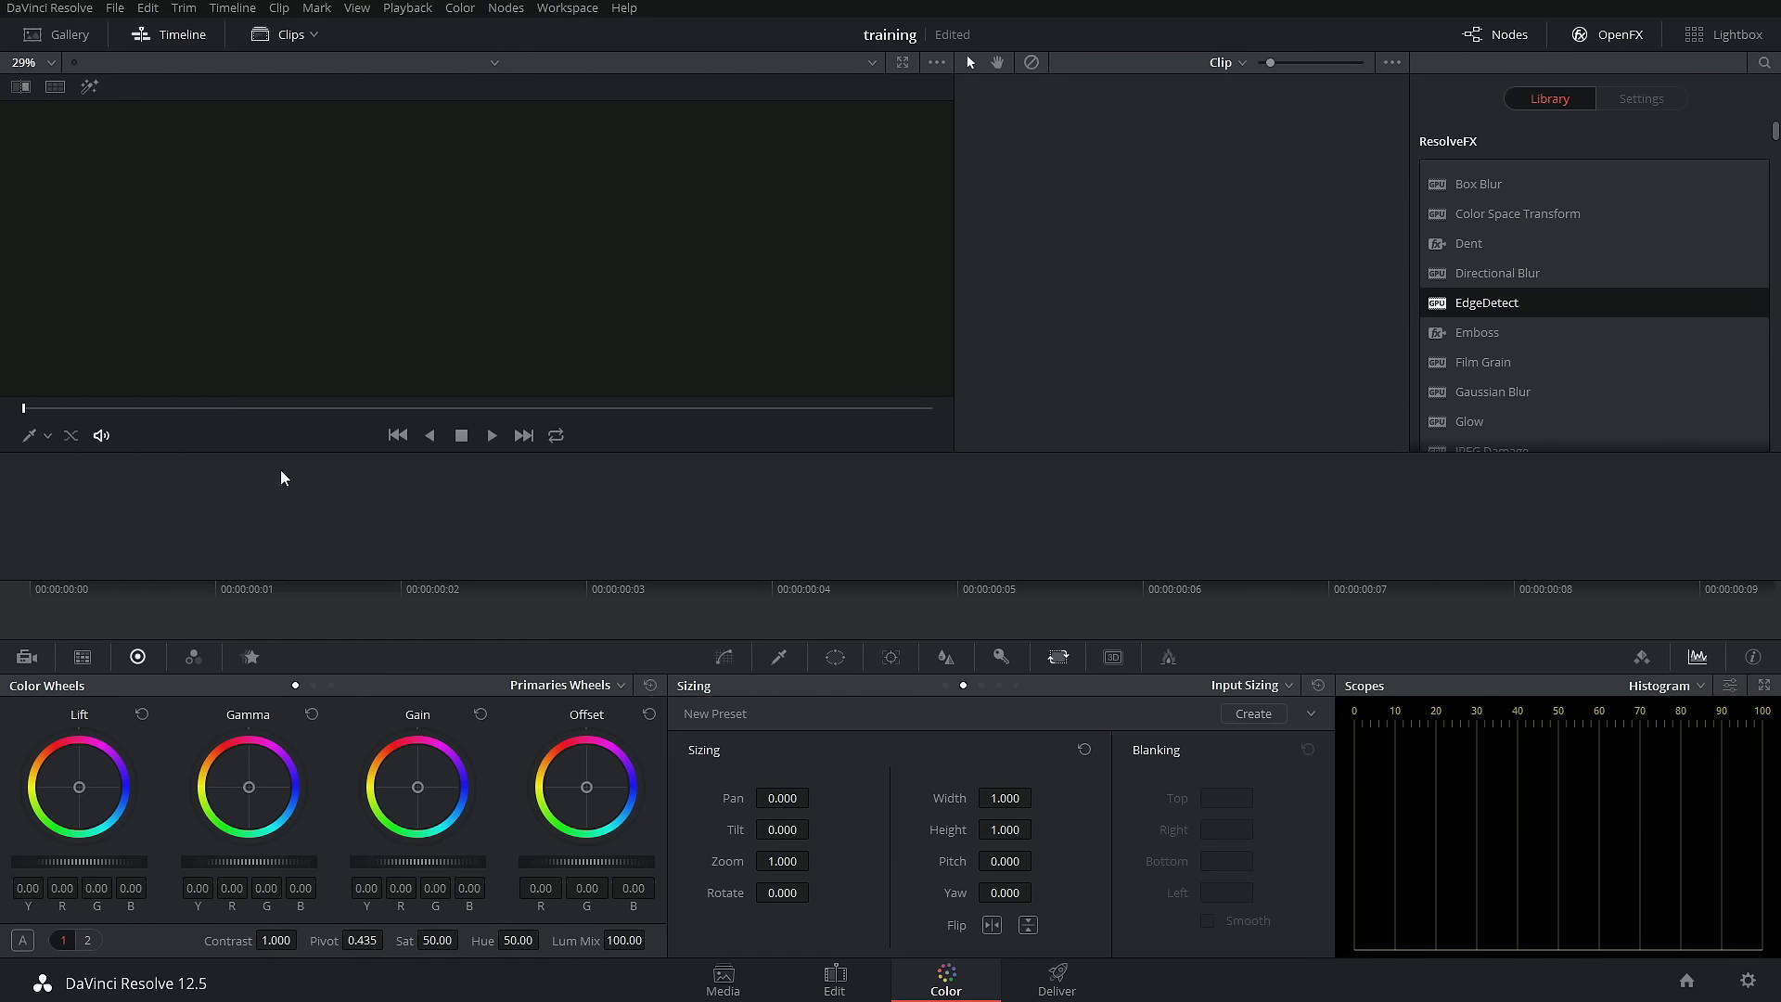
{"action": "left_click", "coordinate": [280, 37]}
{"action": "left_click", "coordinate": [281, 39]}
{"action": "left_click", "coordinate": [283, 39]}
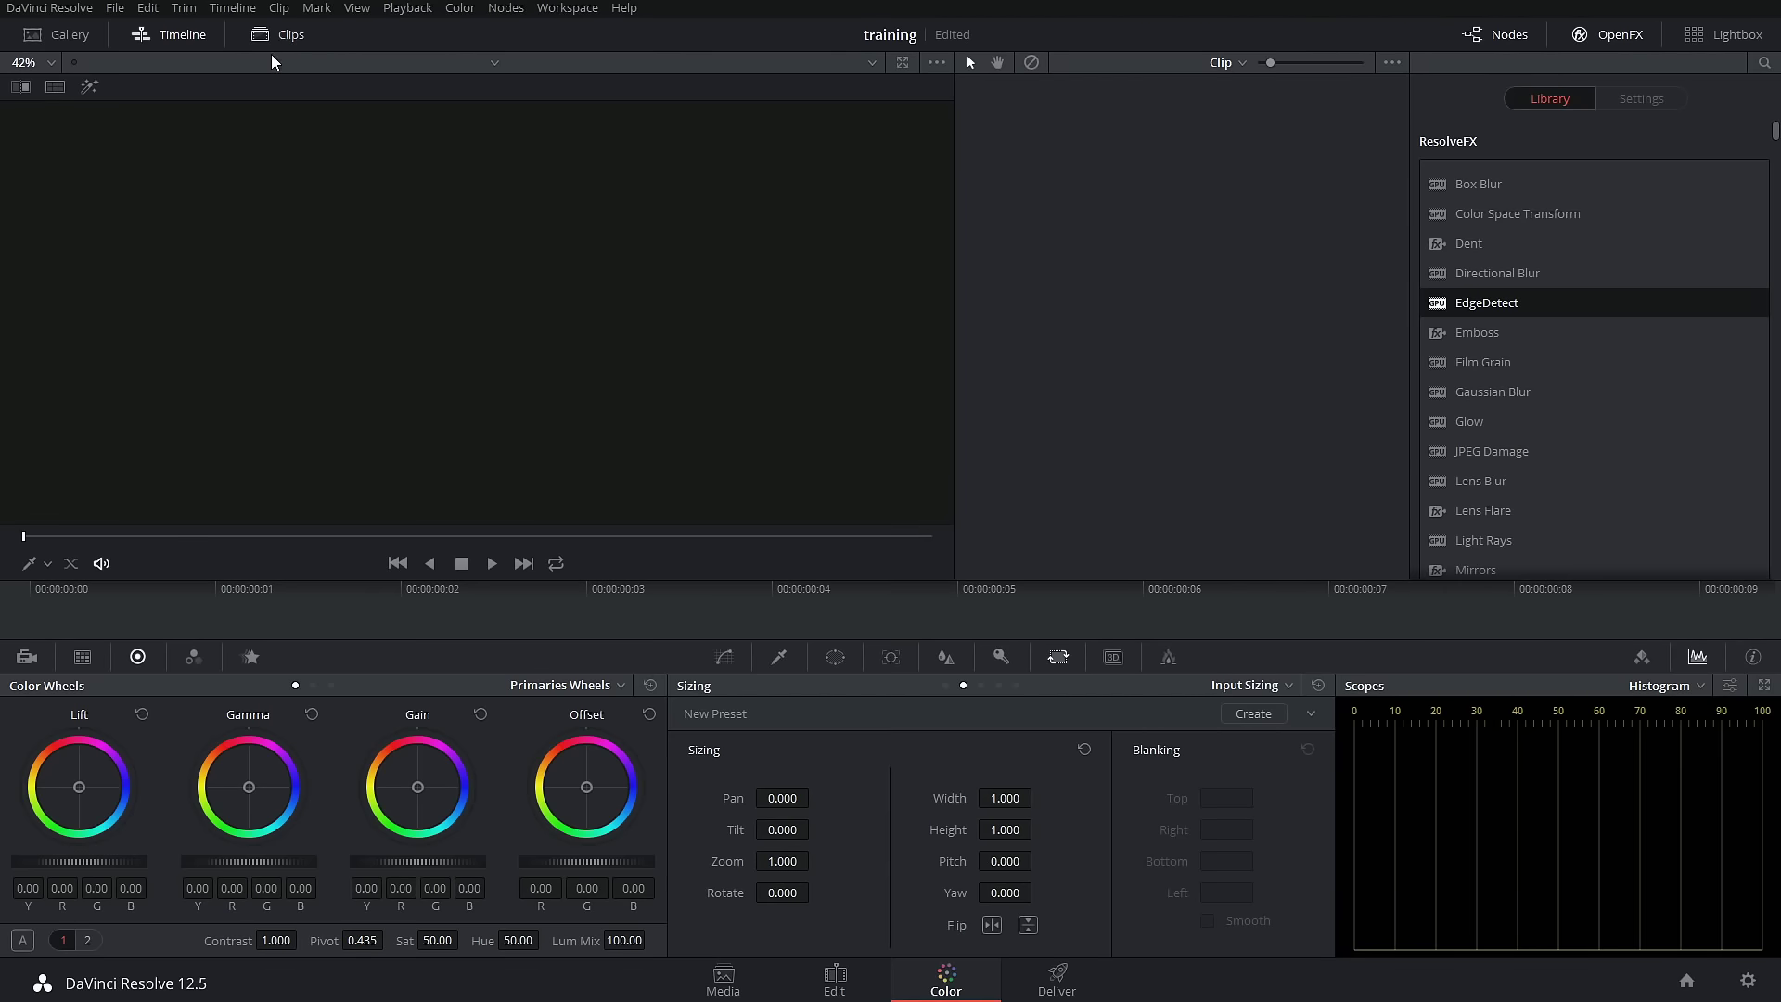
{"action": "left_click", "coordinate": [170, 37]}
{"action": "left_click", "coordinate": [171, 37]}
{"action": "left_click", "coordinate": [58, 36]}
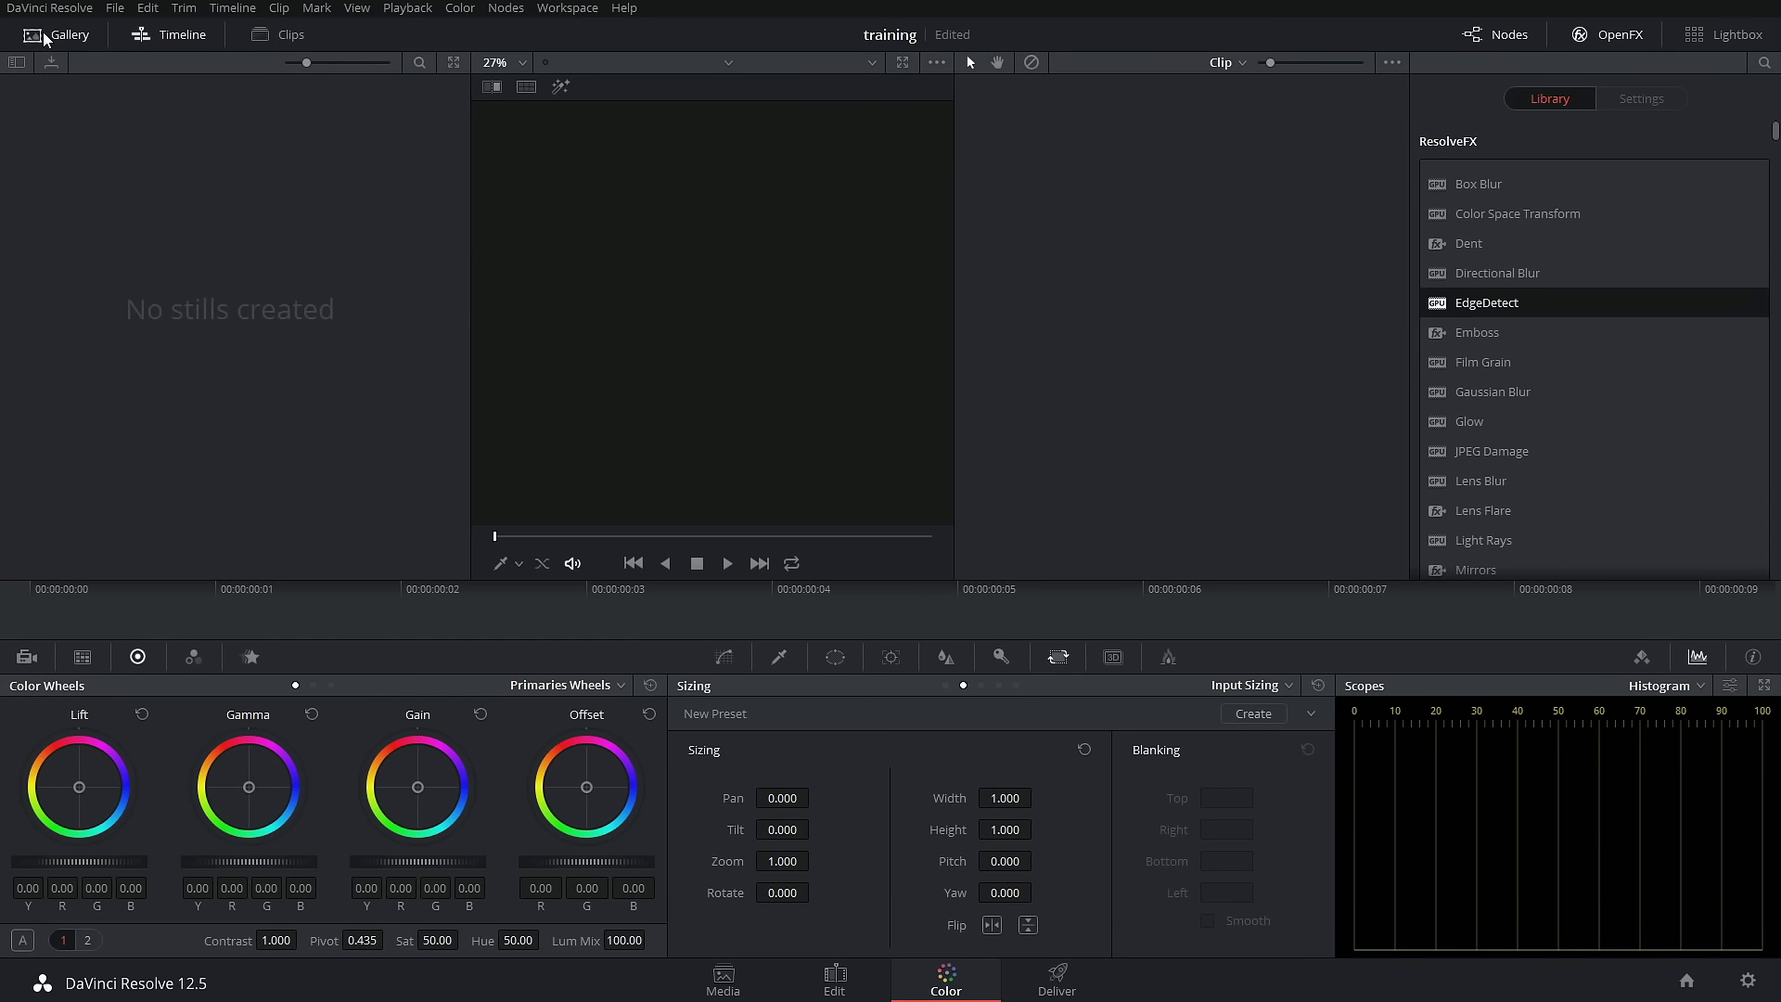
{"action": "left_click", "coordinate": [58, 35]}
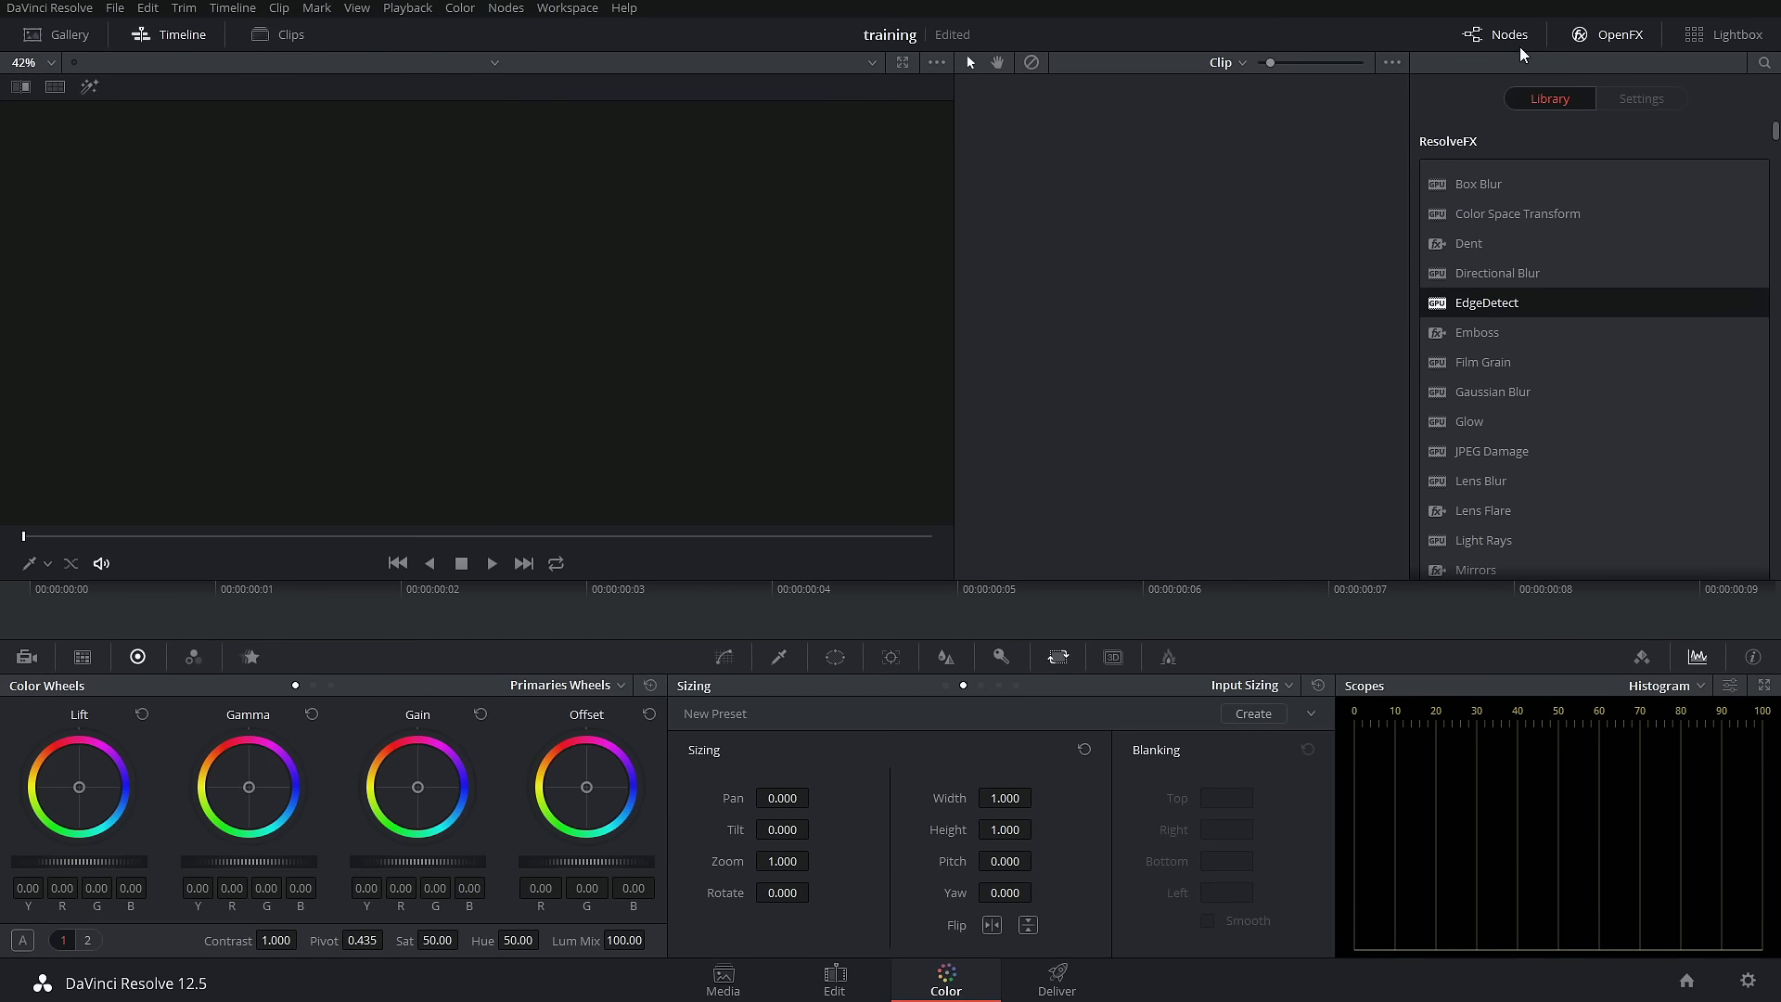
{"action": "left_click", "coordinate": [1603, 40]}
{"action": "left_click", "coordinate": [1507, 37]}
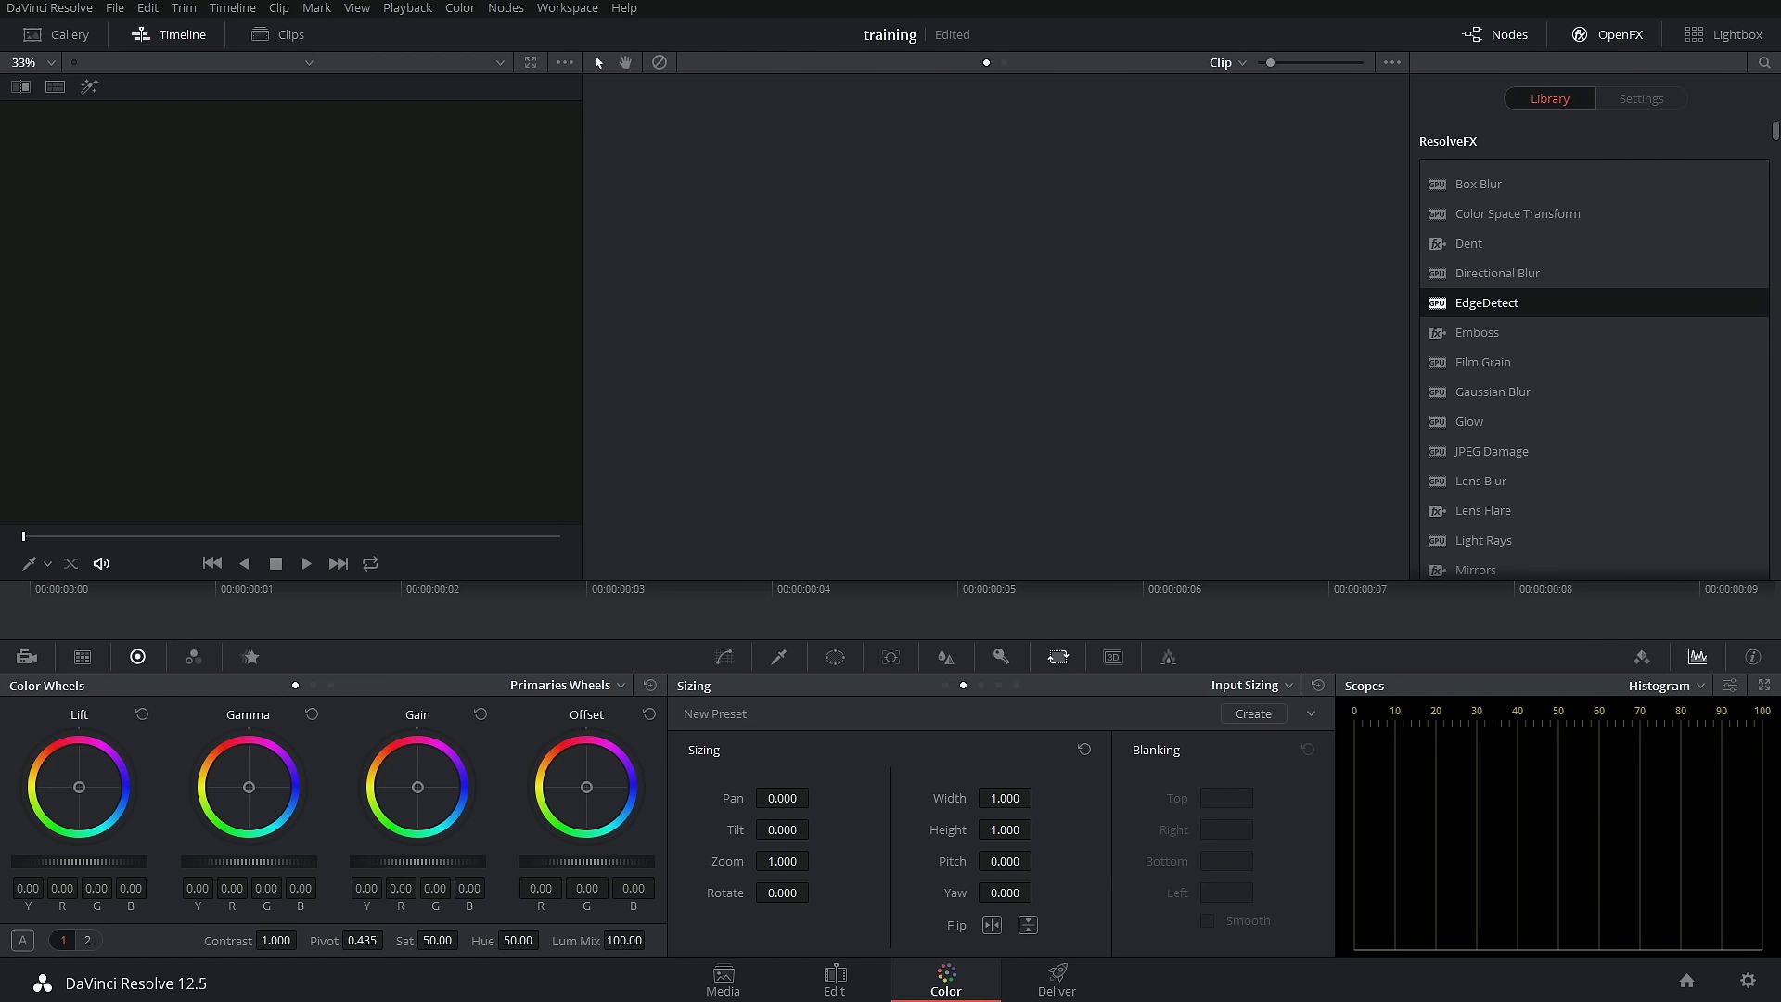
- Step through the Edit, Media and Color pages and finish on the Deliver page
{"action": "left_click", "coordinate": [828, 976]}
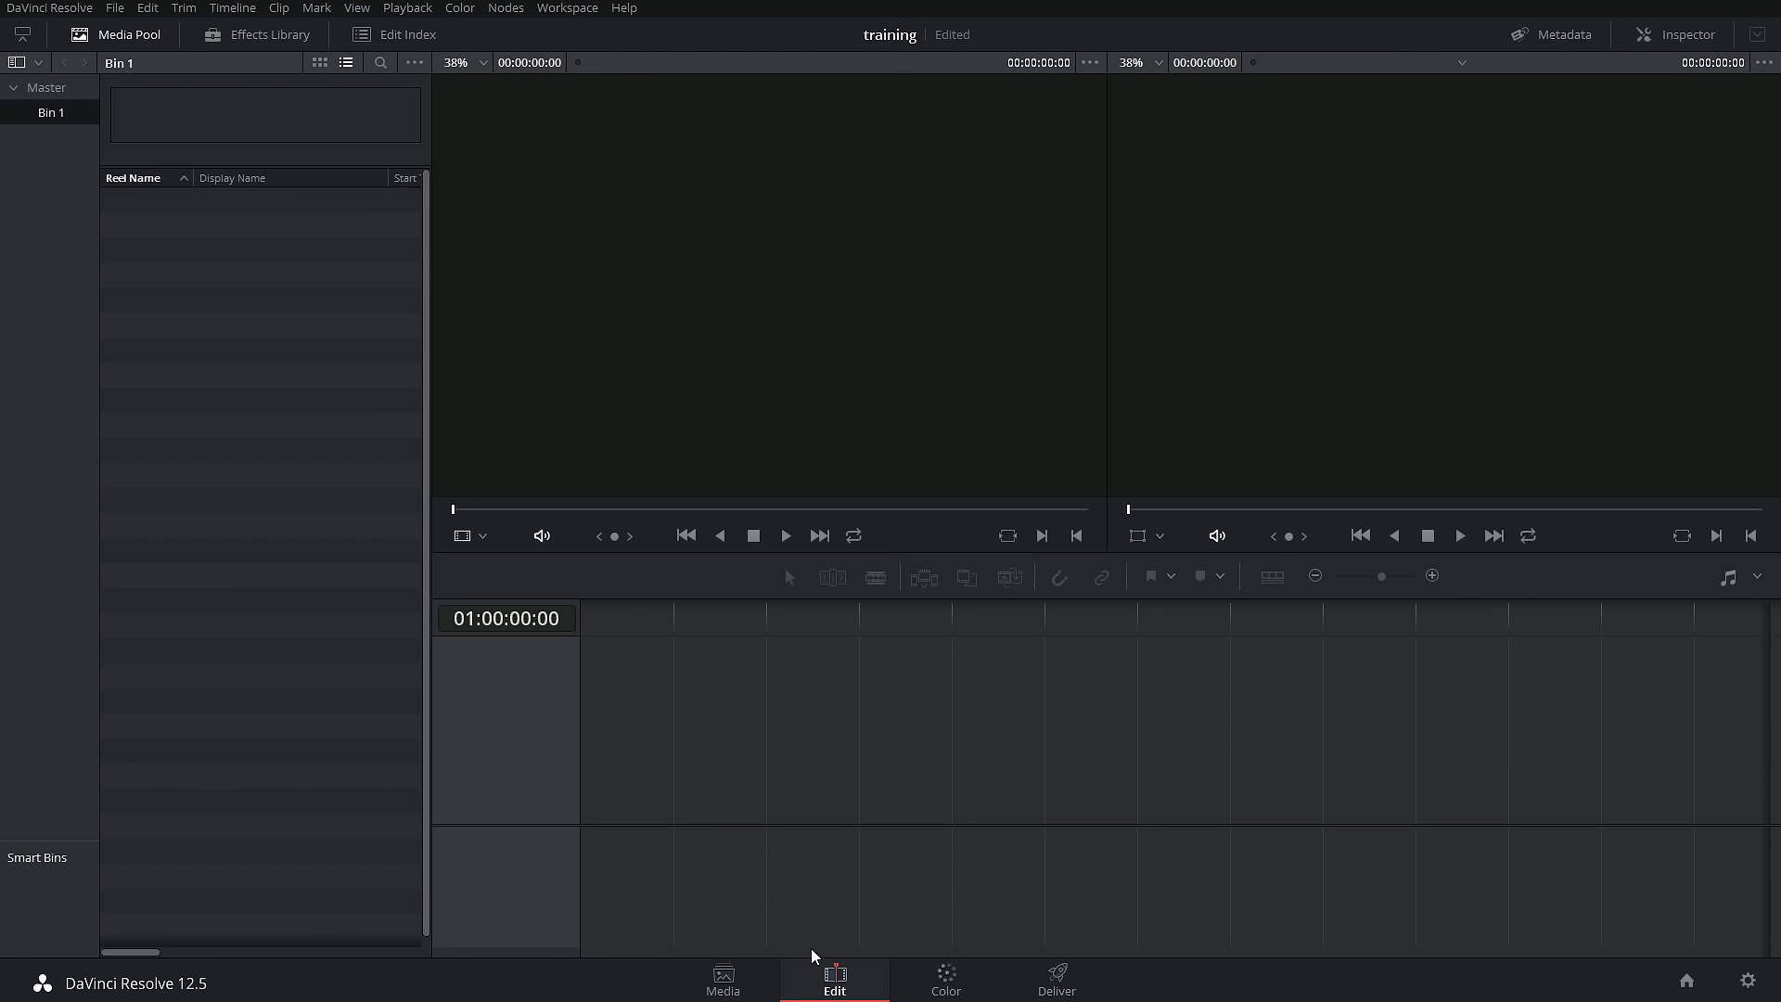
{"action": "key", "text": "shift+2"}
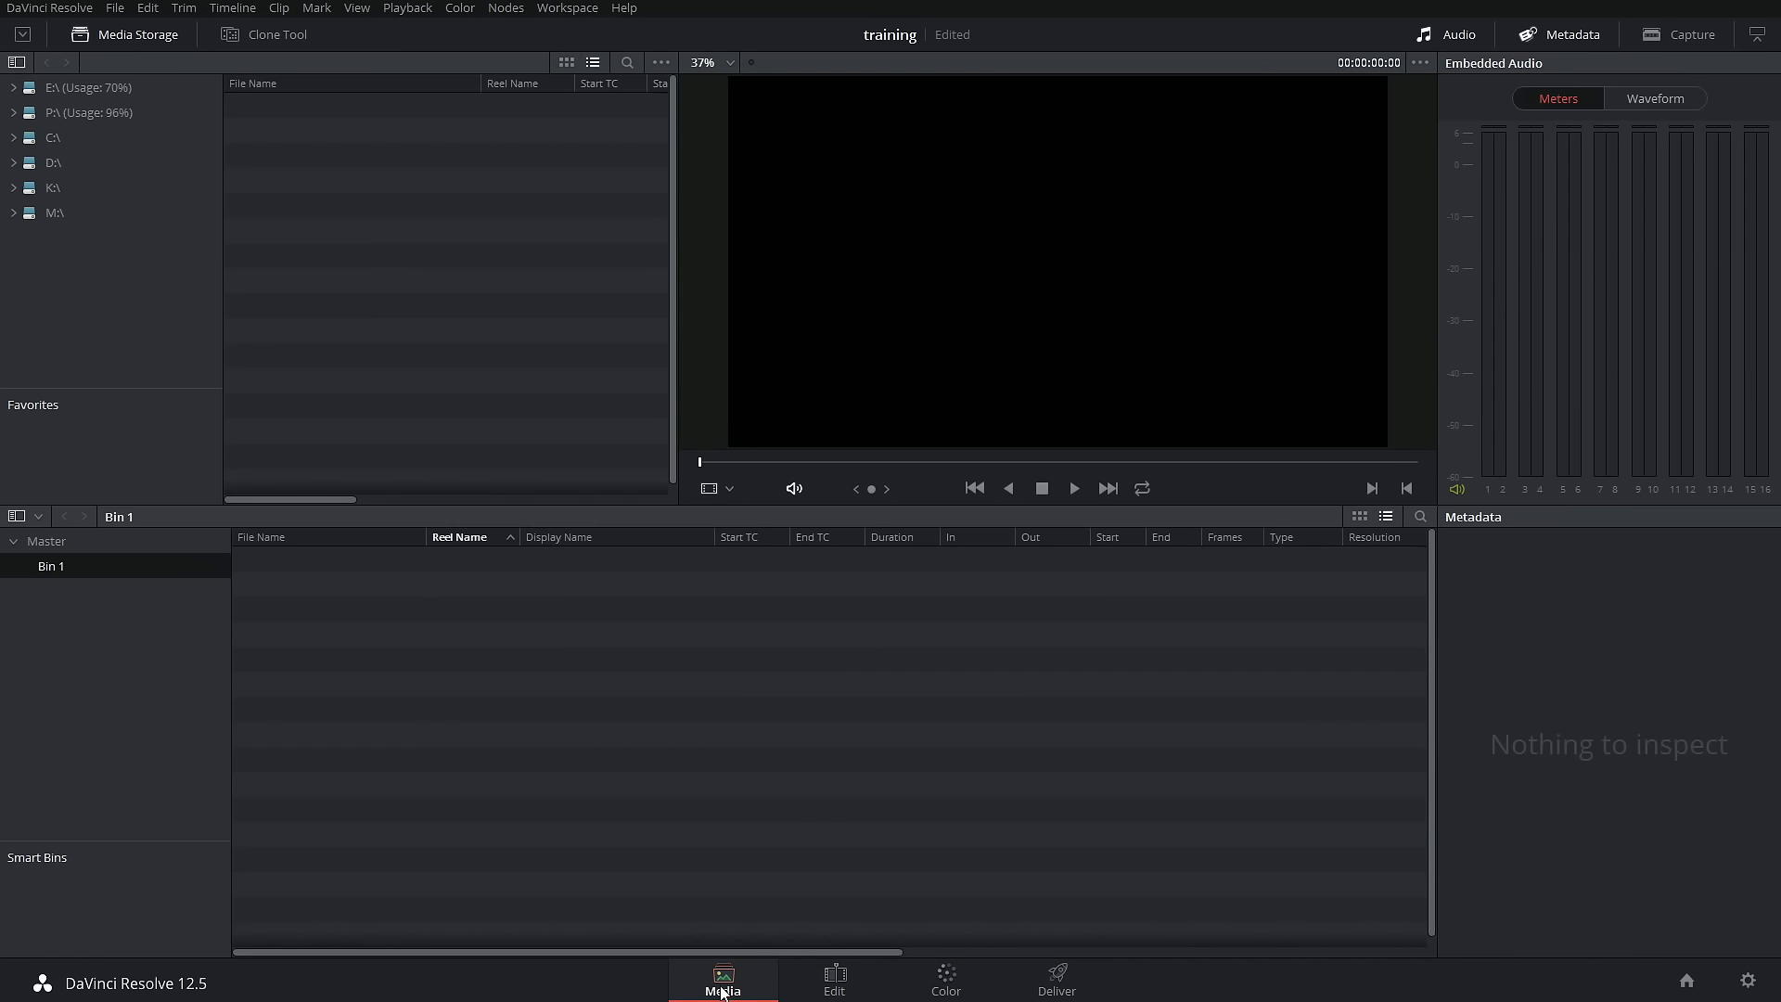
{"action": "left_click", "coordinate": [837, 981]}
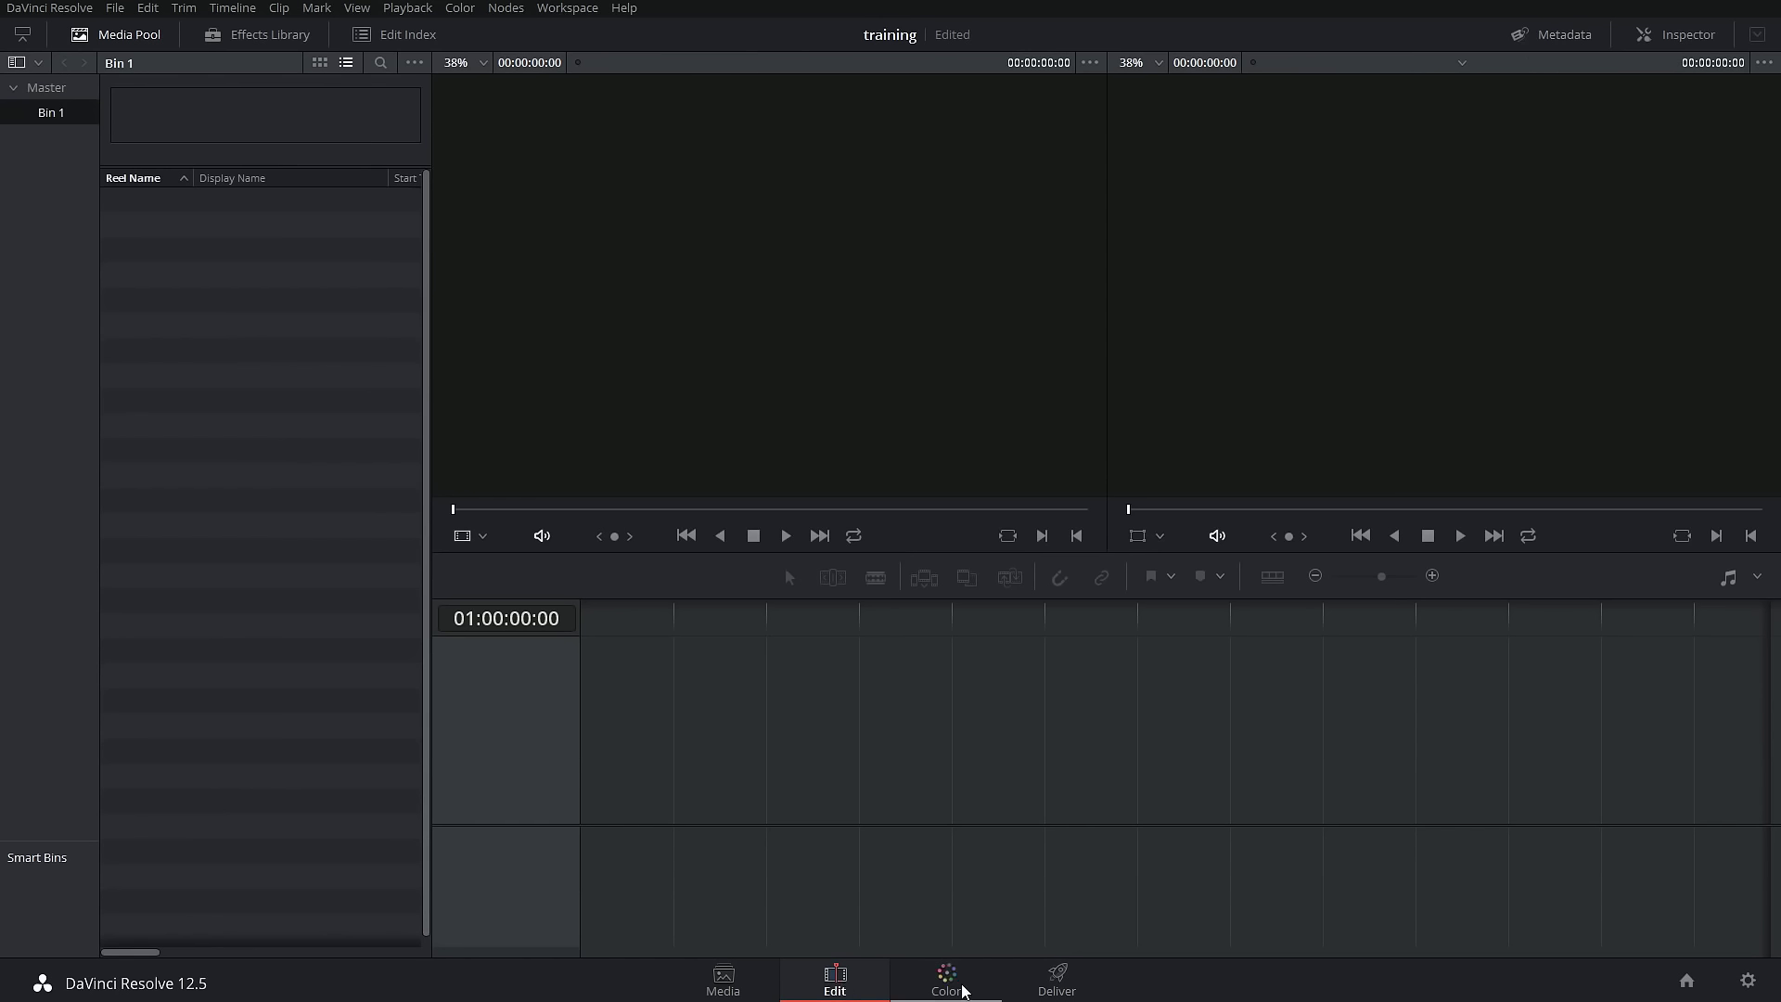
{"action": "left_click", "coordinate": [962, 985]}
{"action": "left_click", "coordinate": [1040, 983]}
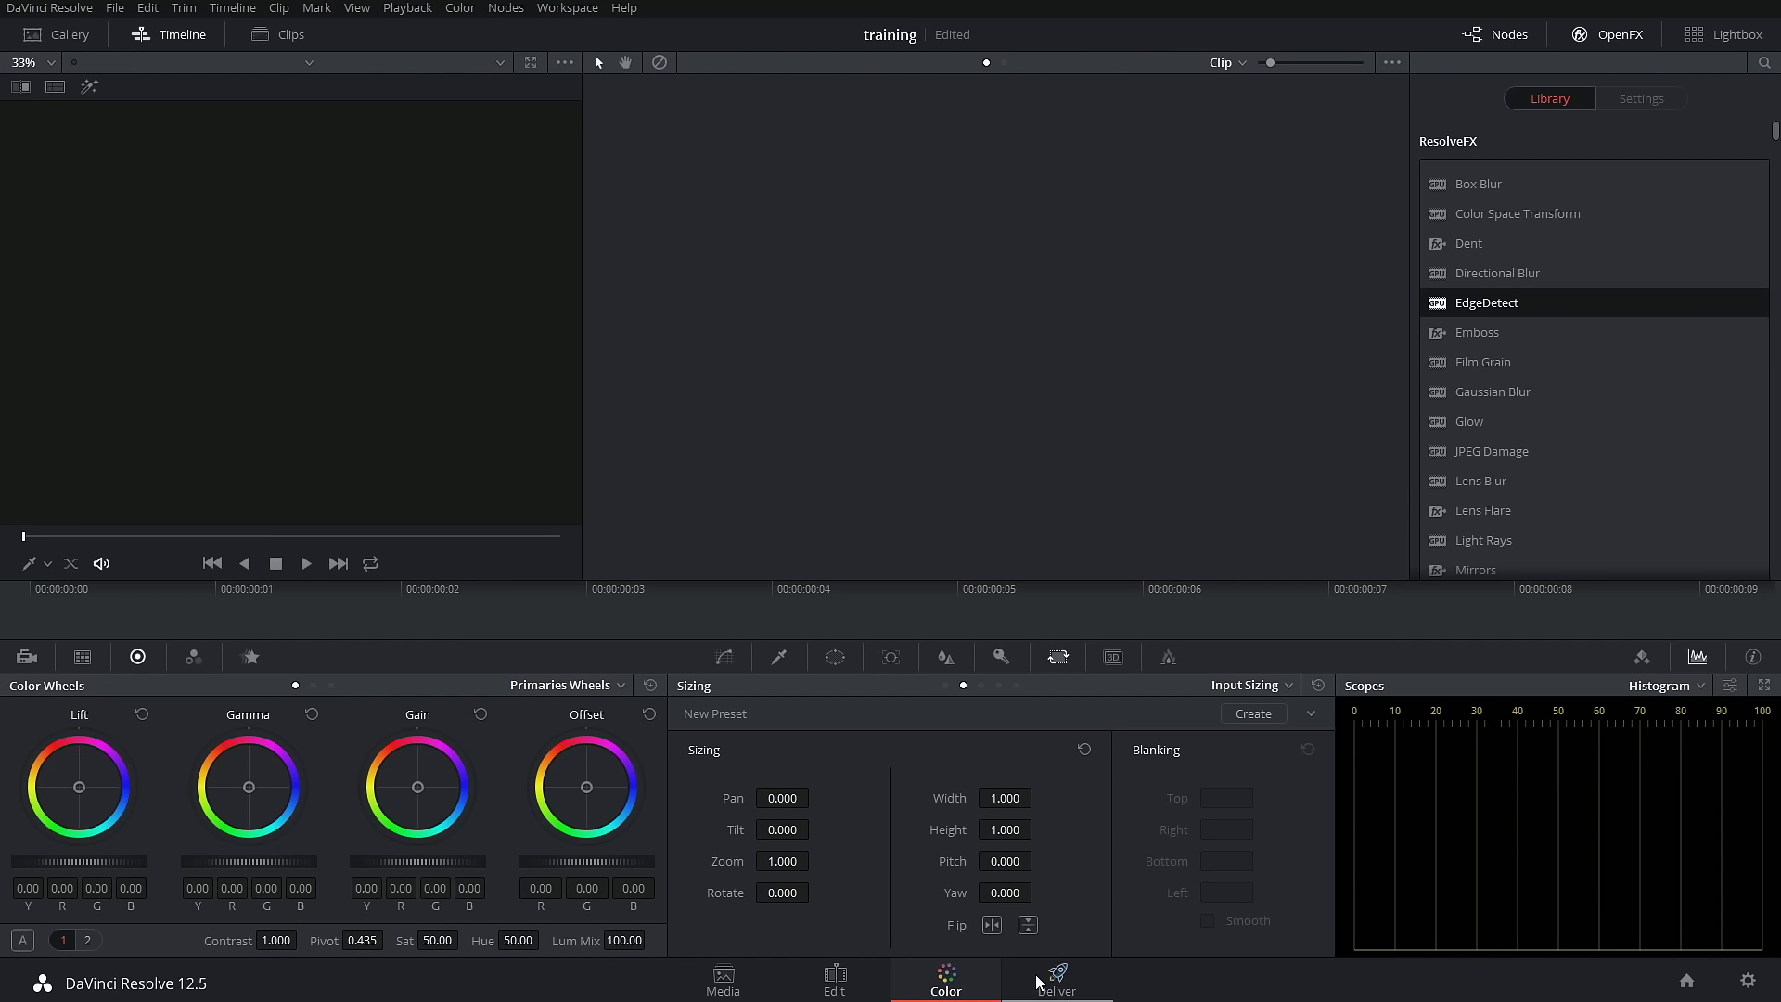